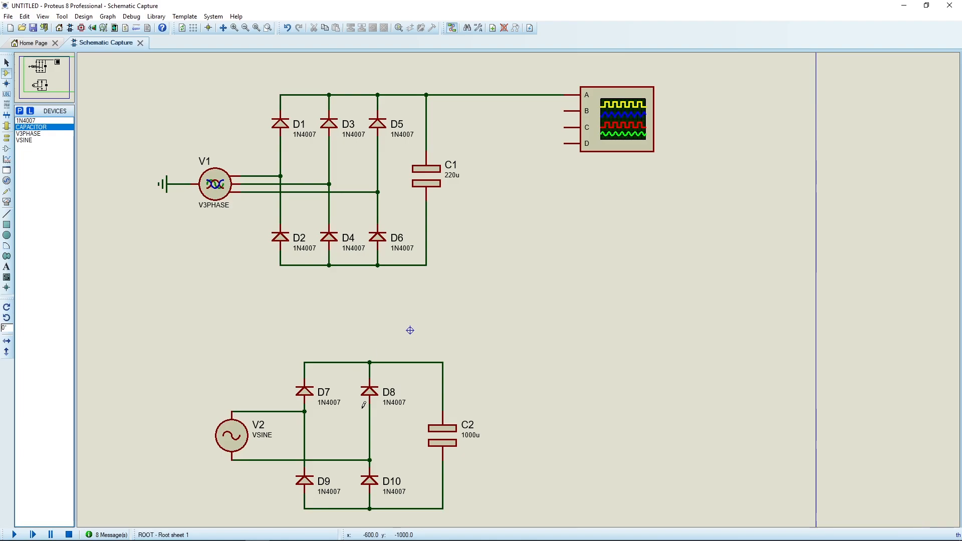
# Wire oscilloscope channel B to the upper output rail of the single-phase bridge rectifier
pyautogui.scroll(1, 363, 406)
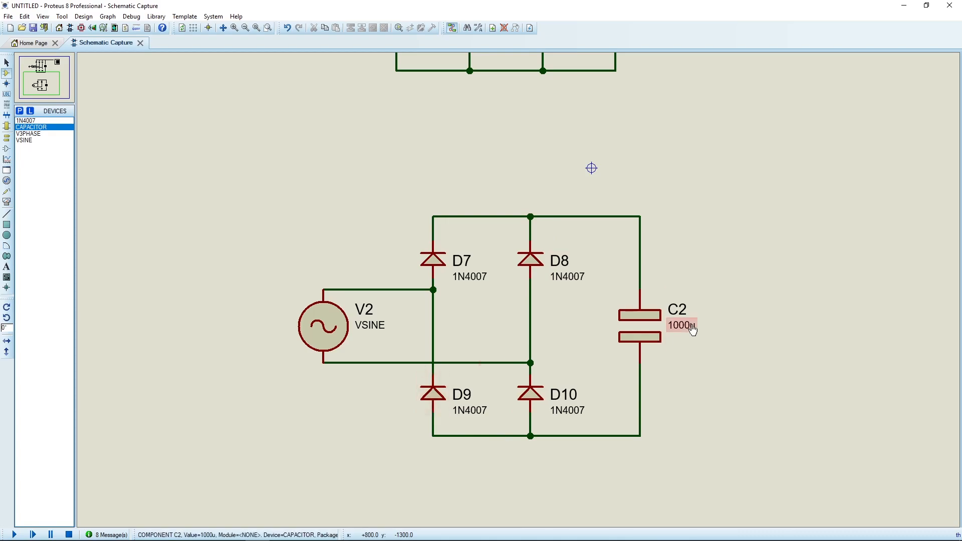
pyautogui.scroll(-1, 693, 329)
pyautogui.scroll(1, 632, 320)
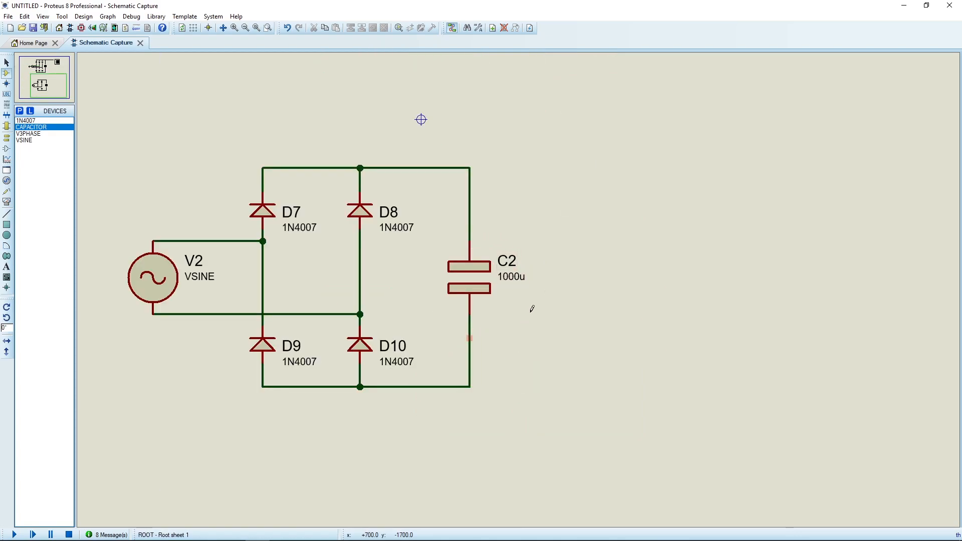
pyautogui.scroll(-1, 477, 255)
pyautogui.scroll(1, 466, 258)
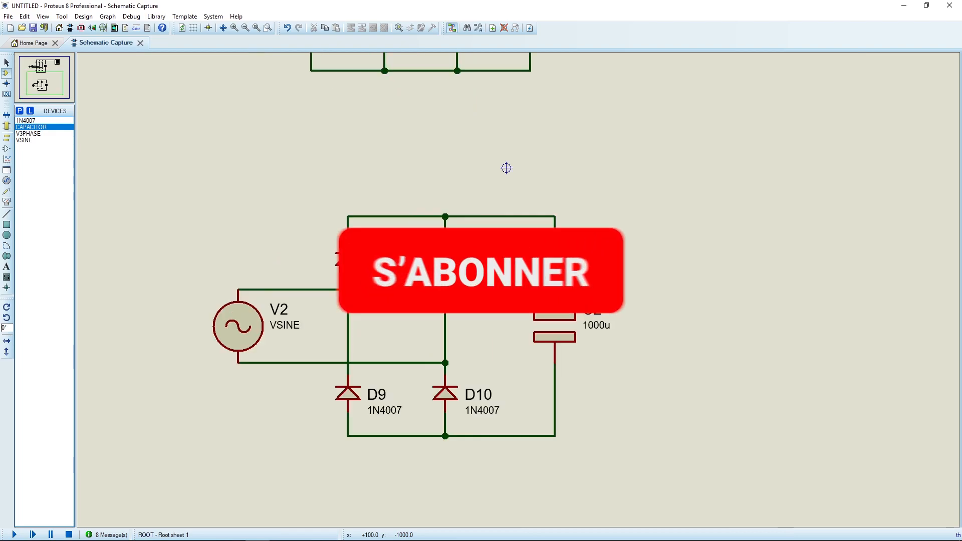
pyautogui.scroll(-3, 518, 289)
pyautogui.scroll(1, 518, 290)
pyautogui.middleClick(518, 290)
pyautogui.click(409, 300)
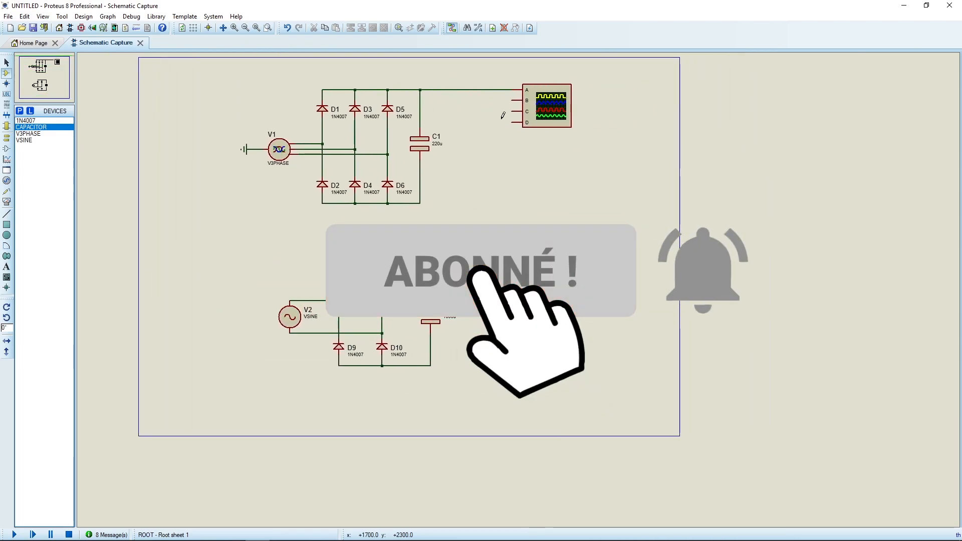
pyautogui.click(512, 101)
pyautogui.click(431, 269)
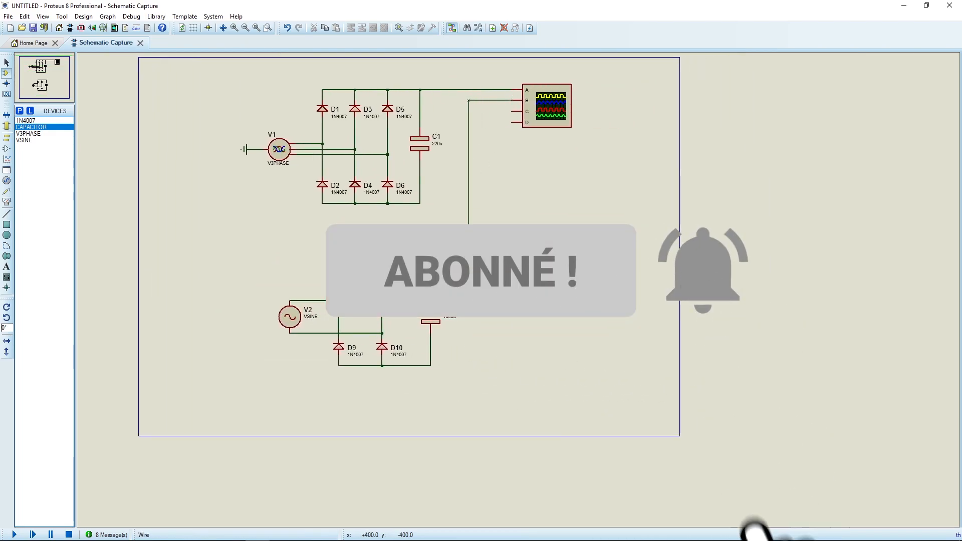
# Run the simulation and set oscilloscope channel B to 20 V per division
pyautogui.scroll(2, 432, 312)
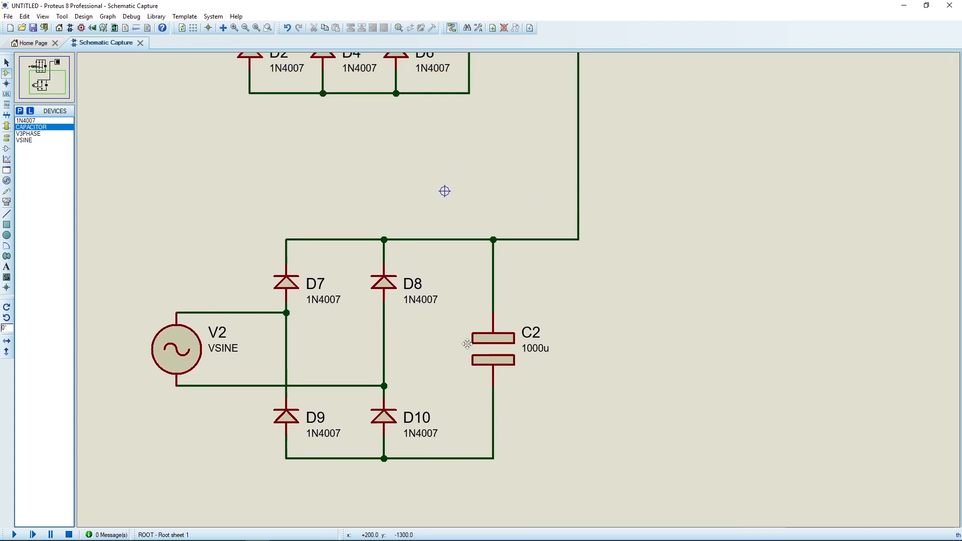
pyautogui.click(471, 337)
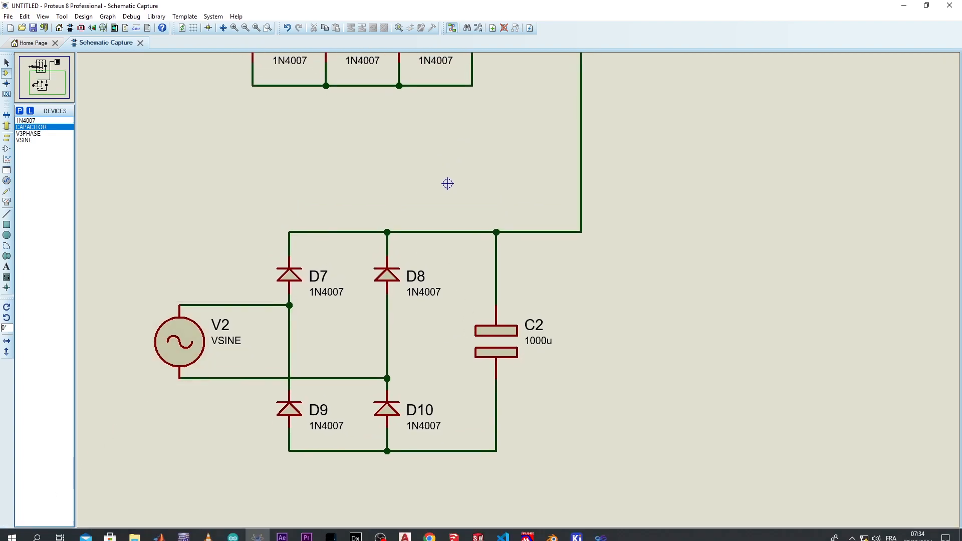
pyautogui.click(13, 534)
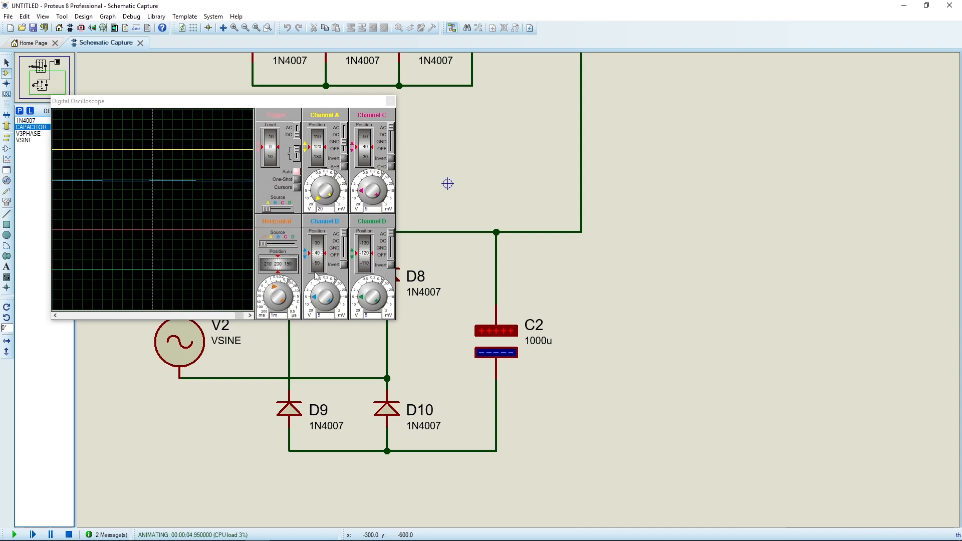
pyautogui.click(315, 300)
pyautogui.click(316, 301)
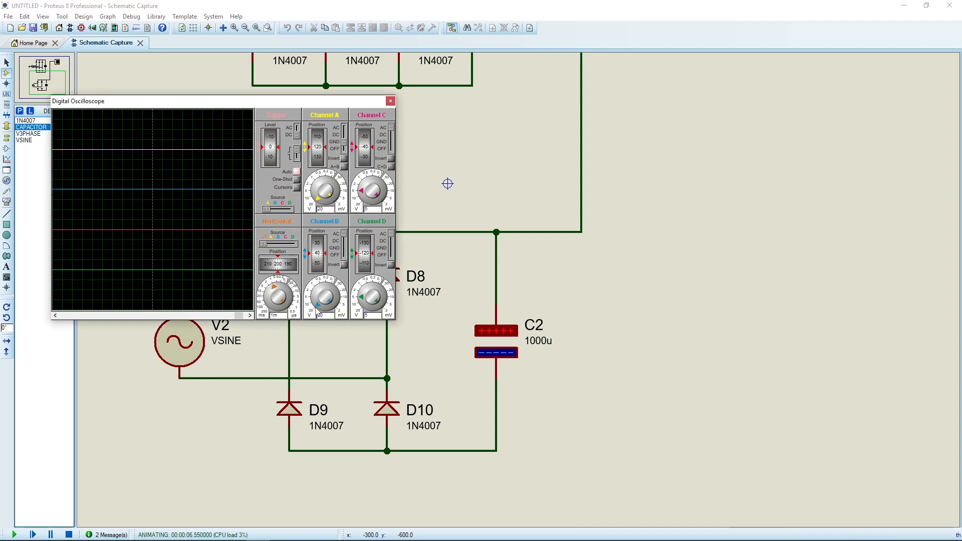
# Change the input coupling of oscilloscope channel B, shift the oscilloscope window off the parts list, and stop the simulation
pyautogui.click(345, 239)
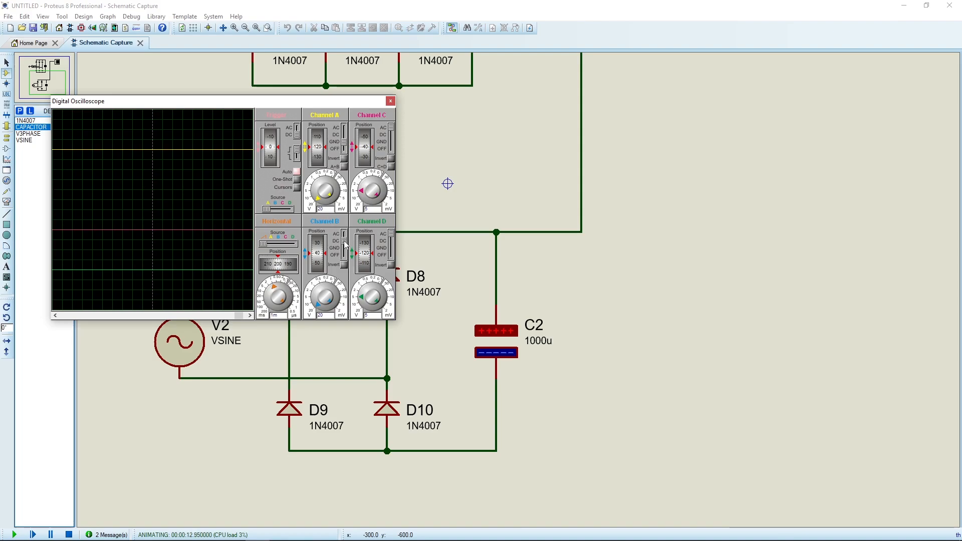
pyautogui.click(345, 252)
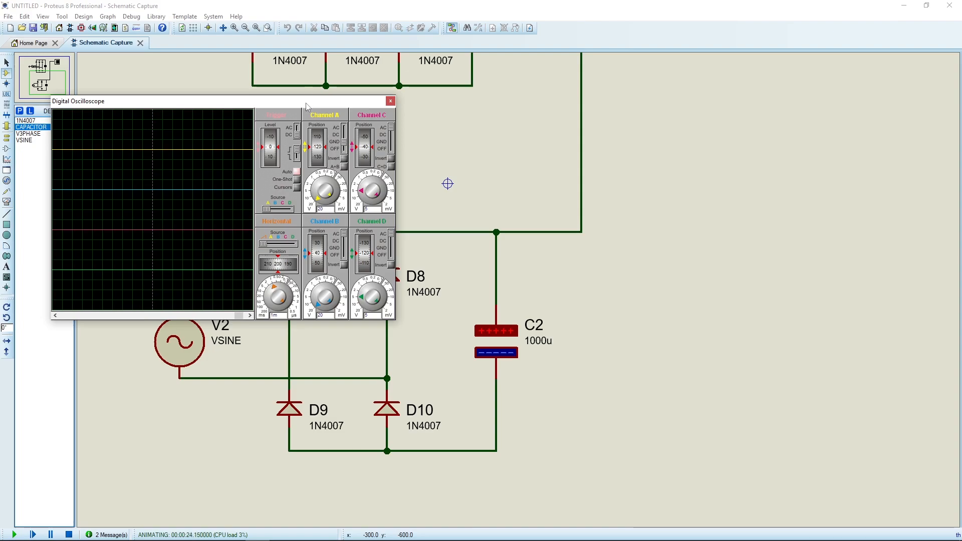
pyautogui.moveTo(307, 103); pyautogui.dragTo(333, 165)
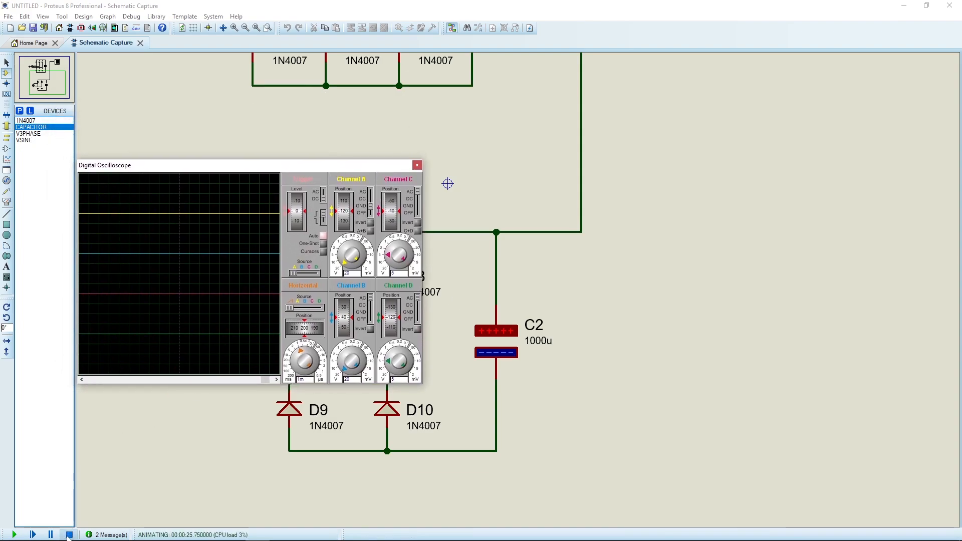
pyautogui.click(69, 535)
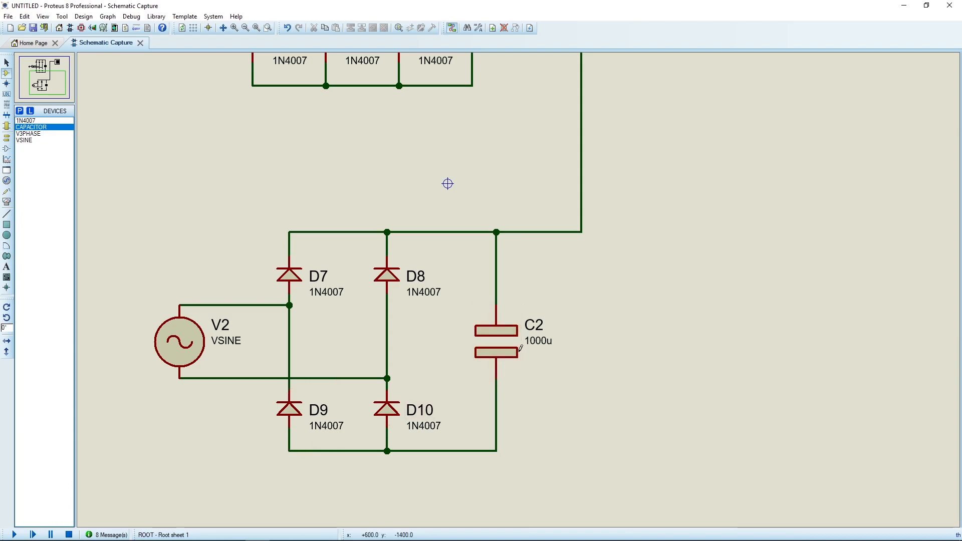
# Move capacitor C2 up to just below the bridge's upper output rail, leaving room beneath it
pyautogui.moveTo(521, 349); pyautogui.dragTo(509, 293)
pyautogui.click(509, 293)
pyautogui.click(508, 294)
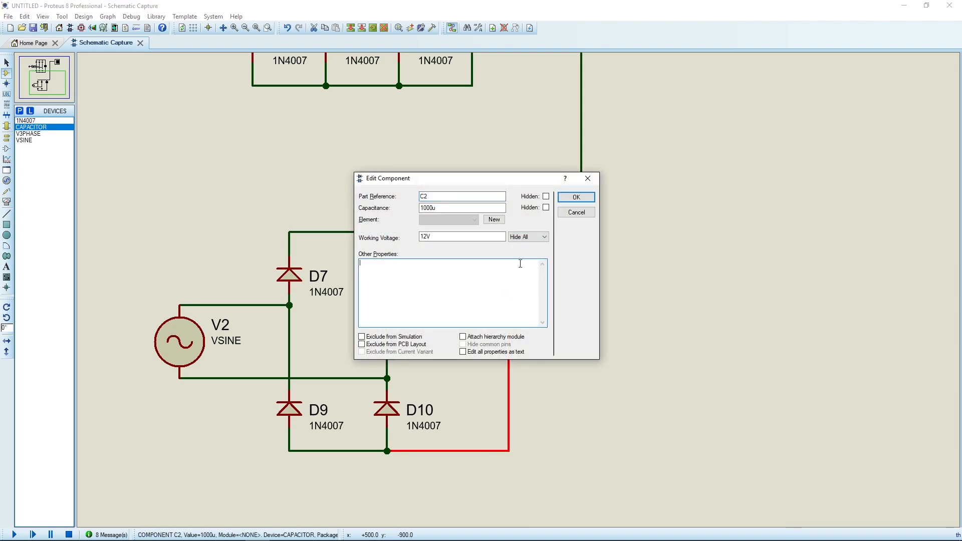
pyautogui.click(588, 178)
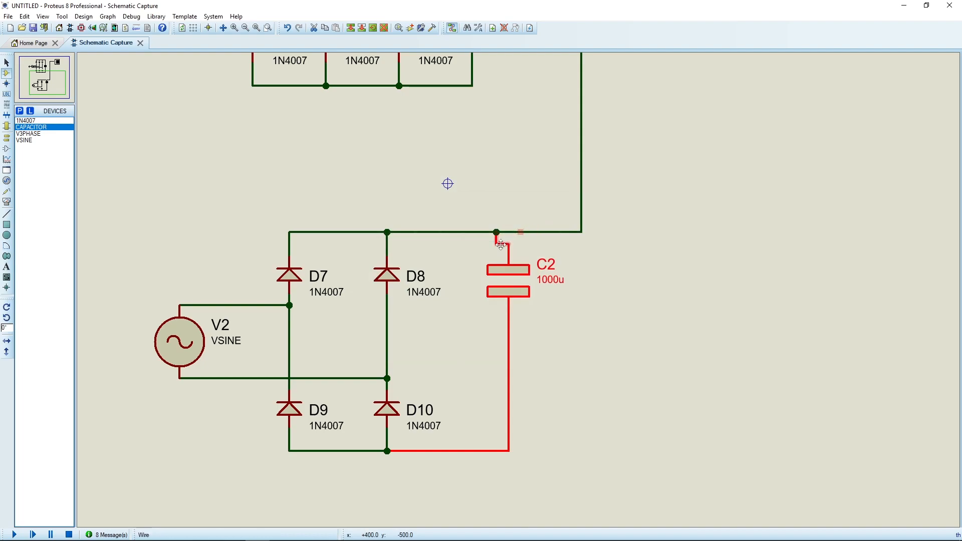
pyautogui.moveTo(510, 273); pyautogui.dragTo(498, 273)
# Set the working voltage of capacitor C2 to 400V
pyautogui.click(499, 273)
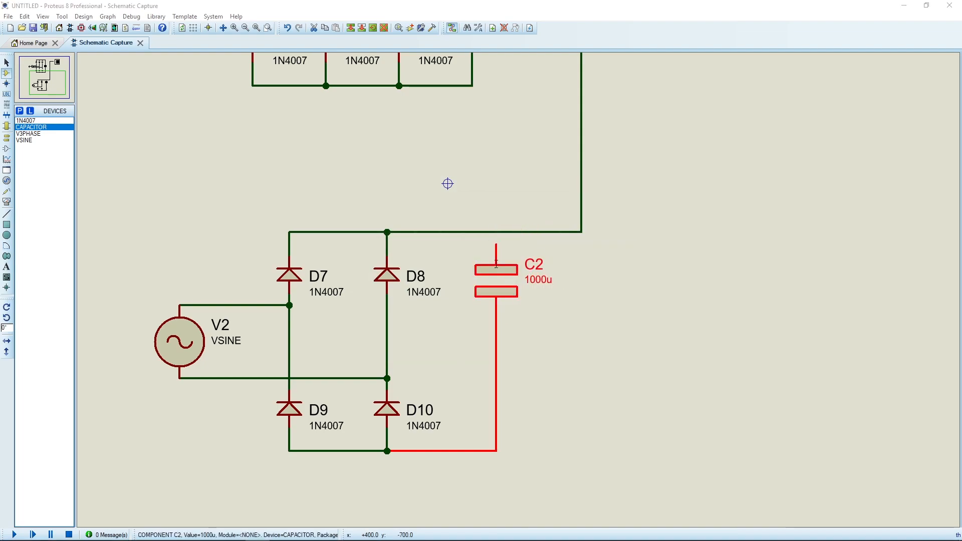
pyautogui.moveTo(427, 236); pyautogui.dragTo(415, 239)
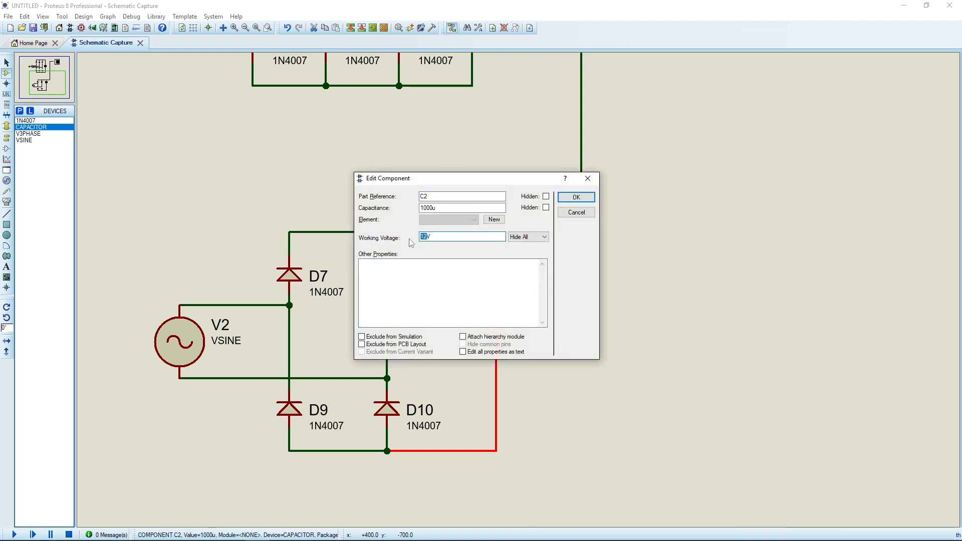
pyautogui.write('400')
pyautogui.press('Return')
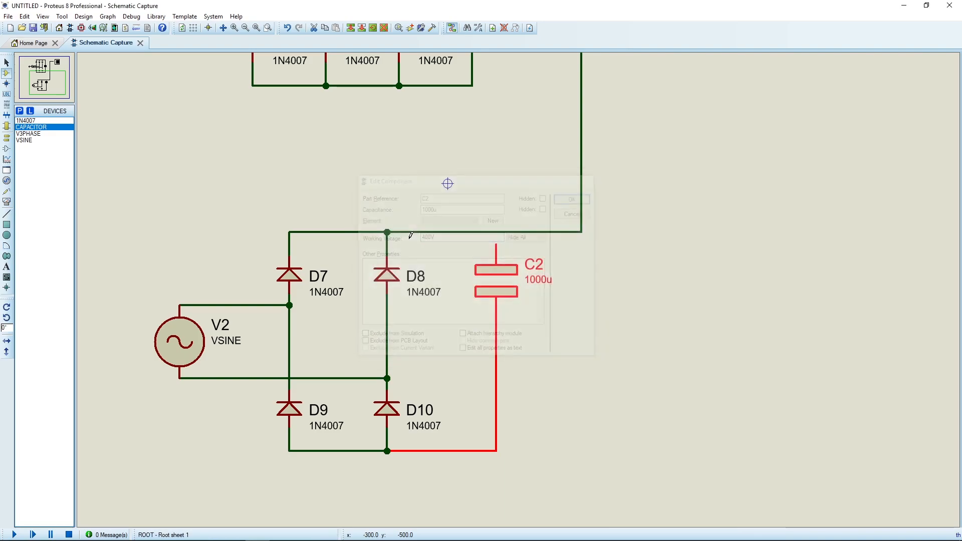
# Search the device library for "inductor" and add the INDUCTOR primitive to the project's devices
pyautogui.click(19, 111)
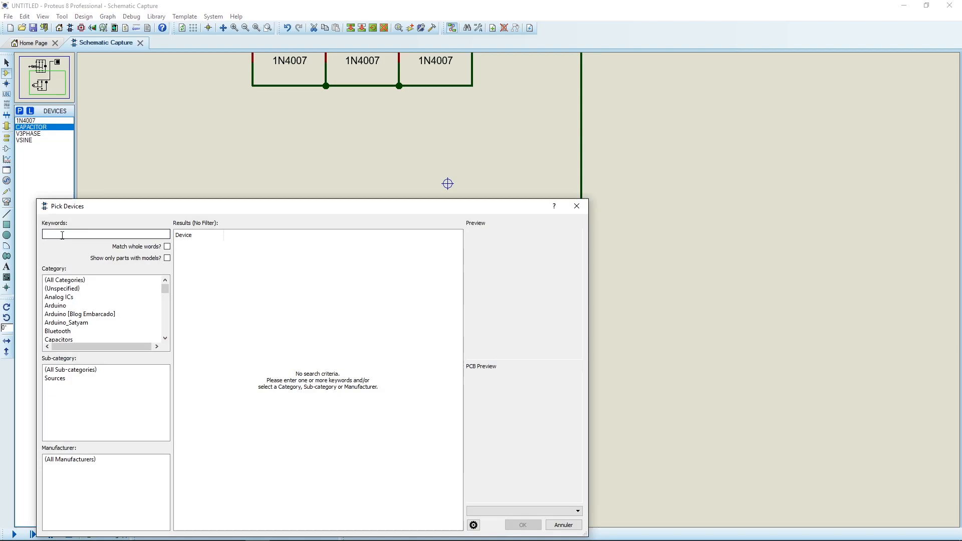
pyautogui.write('ind')
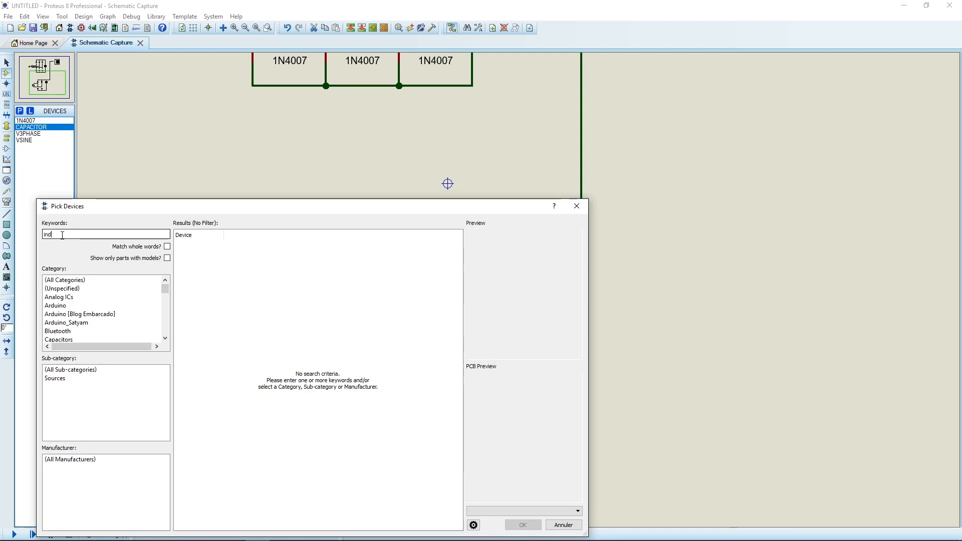
pyautogui.write('ucto')
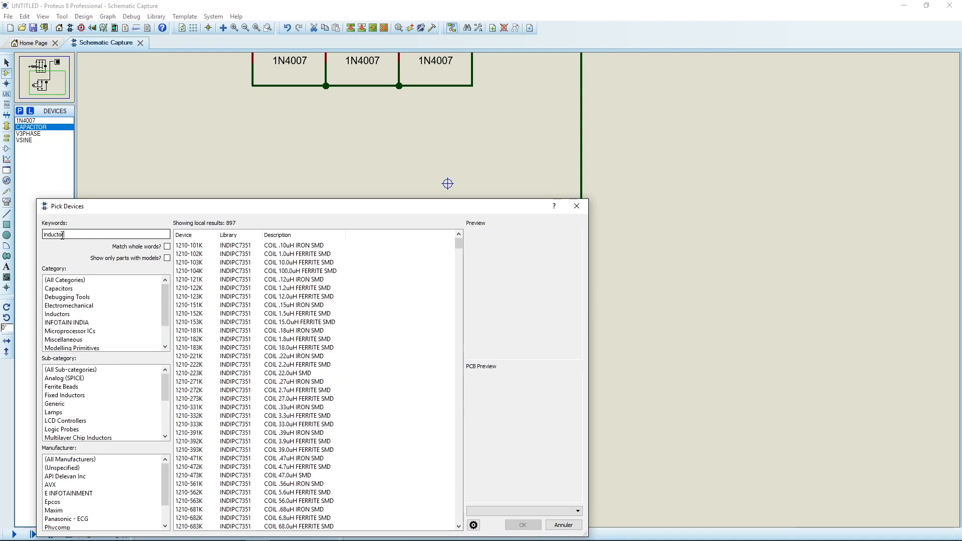
pyautogui.write('r')
pyautogui.scroll(-8, 337, 351)
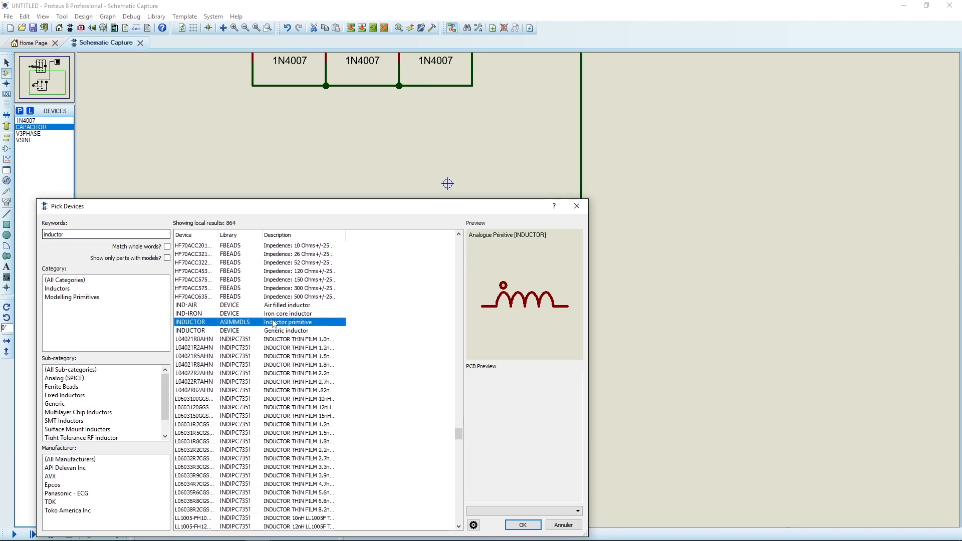
pyautogui.doubleClick(274, 323)
pyautogui.click(577, 206)
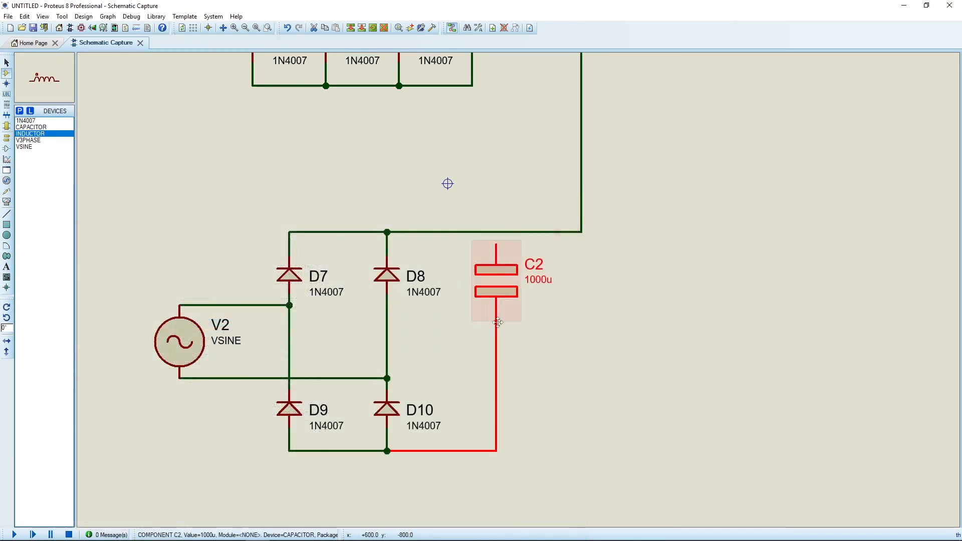
# Delete the wire below C2 and place an inductor rotated -90° directly underneath the capacitor
pyautogui.rightClick(496, 347)
pyautogui.rightClick(496, 347)
pyautogui.click(497, 348)
pyautogui.click(496, 348)
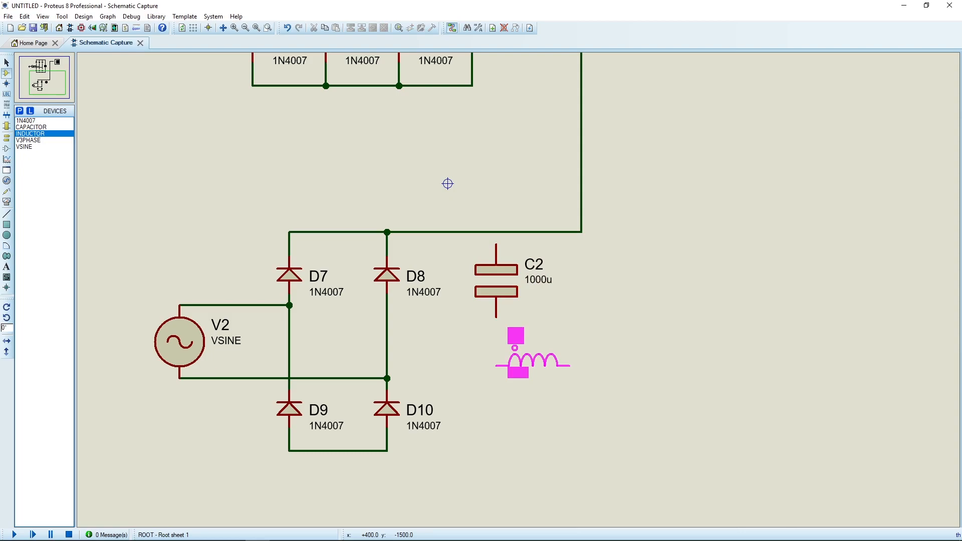
pyautogui.click(6, 318)
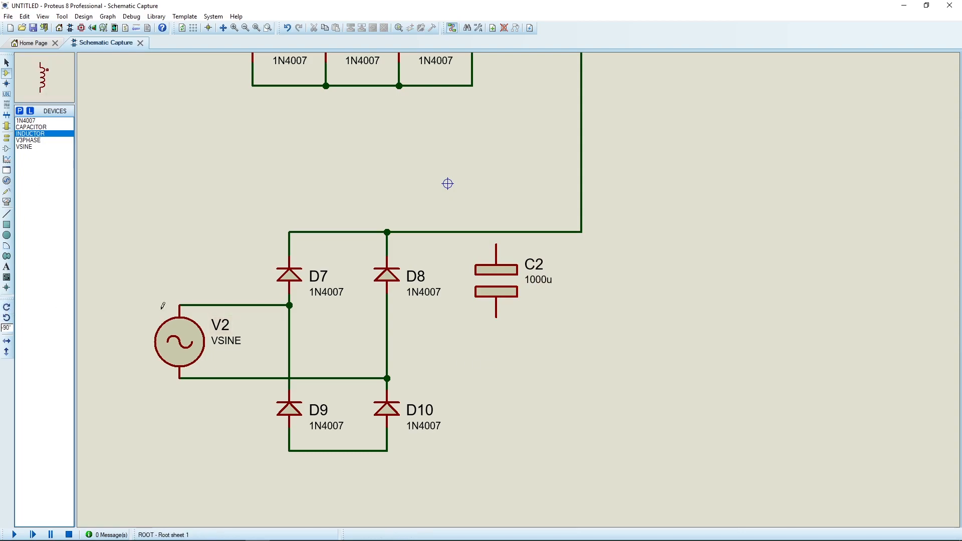
pyautogui.click(500, 334)
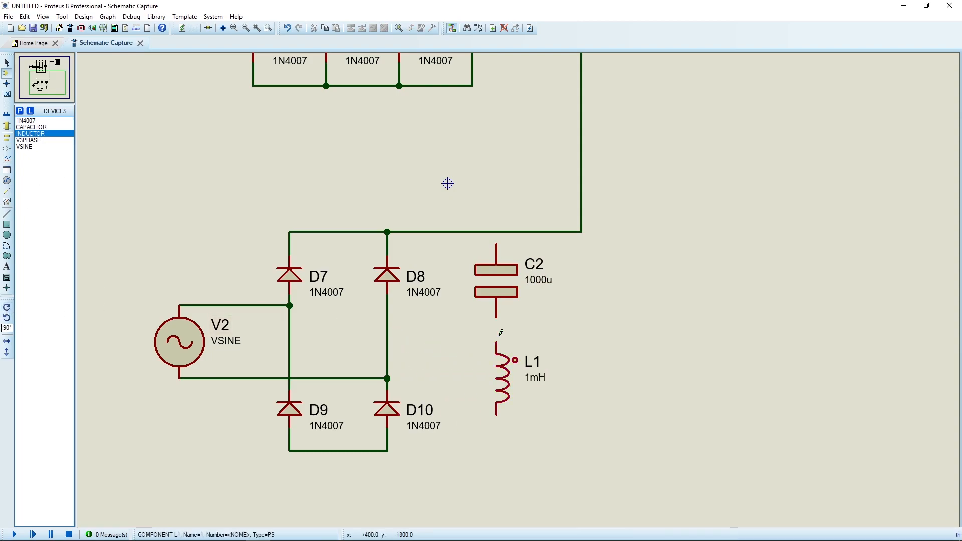
# Wire the inductor in series with C2 and connect the branch between the bridge's upper and lower output rails
pyautogui.click(496, 341)
pyautogui.click(496, 317)
pyautogui.click(496, 415)
pyautogui.click(387, 451)
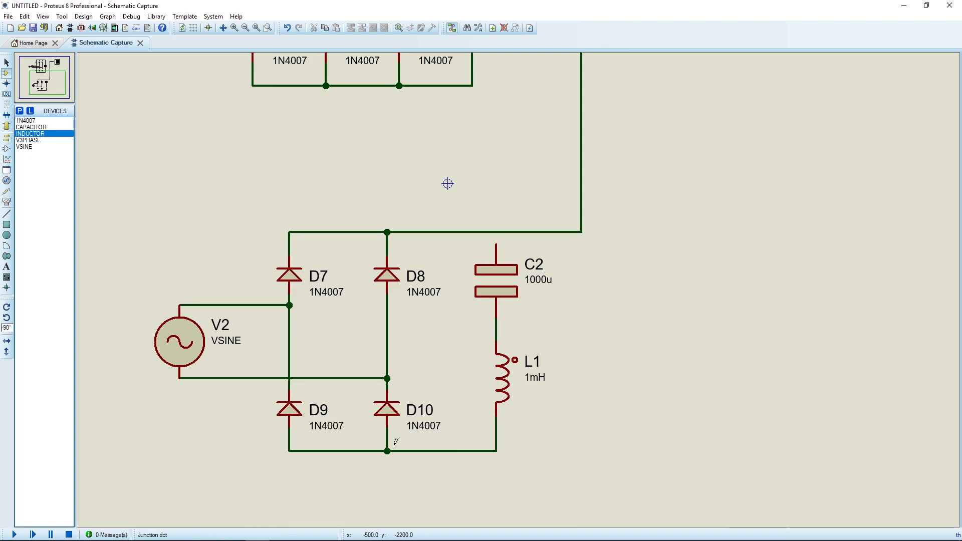
pyautogui.scroll(-2, 501, 292)
pyautogui.scroll(2, 502, 292)
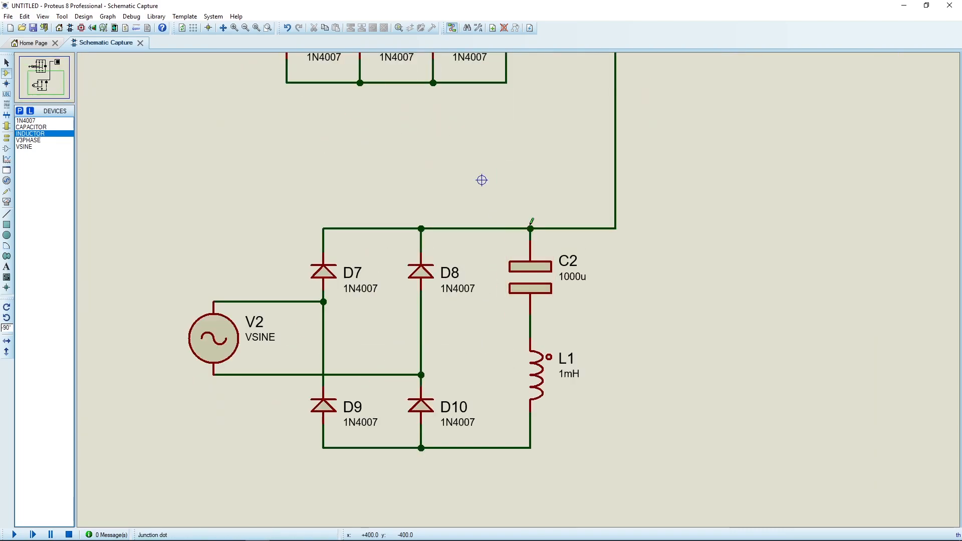
# Display both the name and value of C2's working voltage on the schematic
pyautogui.doubleClick(560, 282)
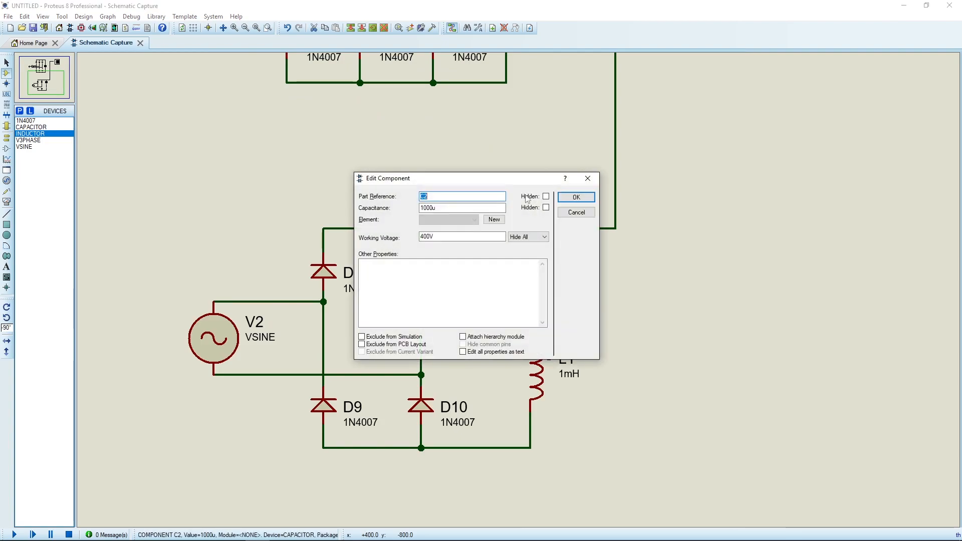
pyautogui.click(542, 237)
pyautogui.click(526, 249)
pyautogui.click(576, 197)
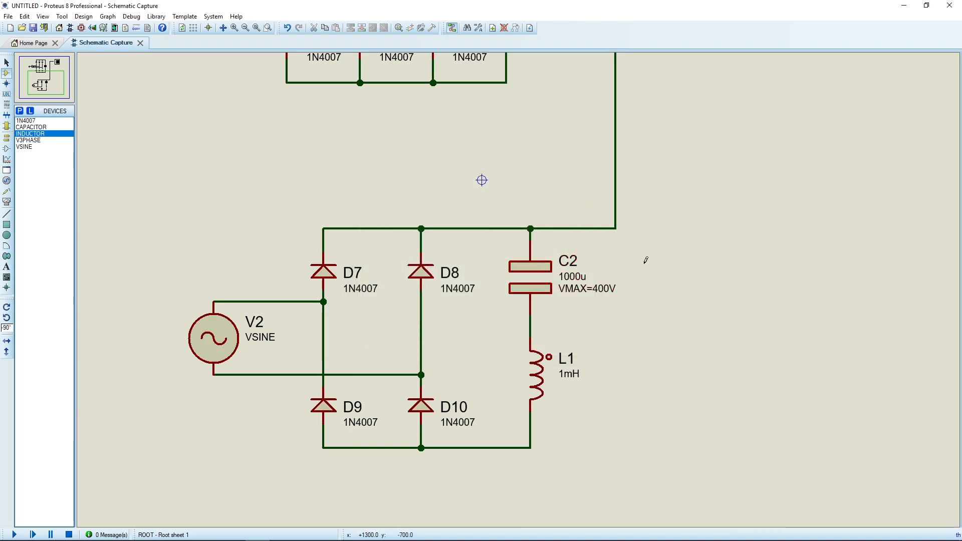
# Run the simulation of the modified circuit and decline to view the simulation log
pyautogui.scroll(-2, 642, 261)
pyautogui.scroll(4, 521, 286)
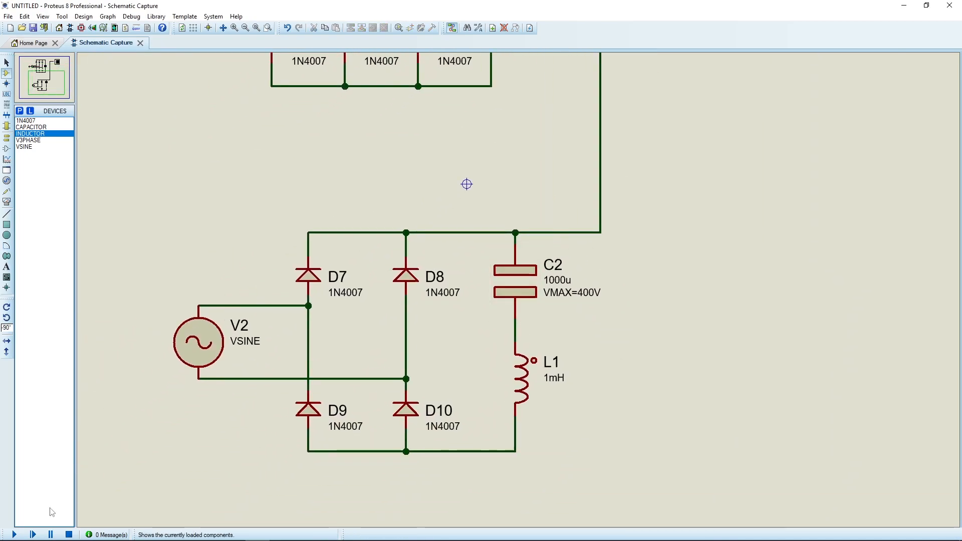
pyautogui.click(14, 533)
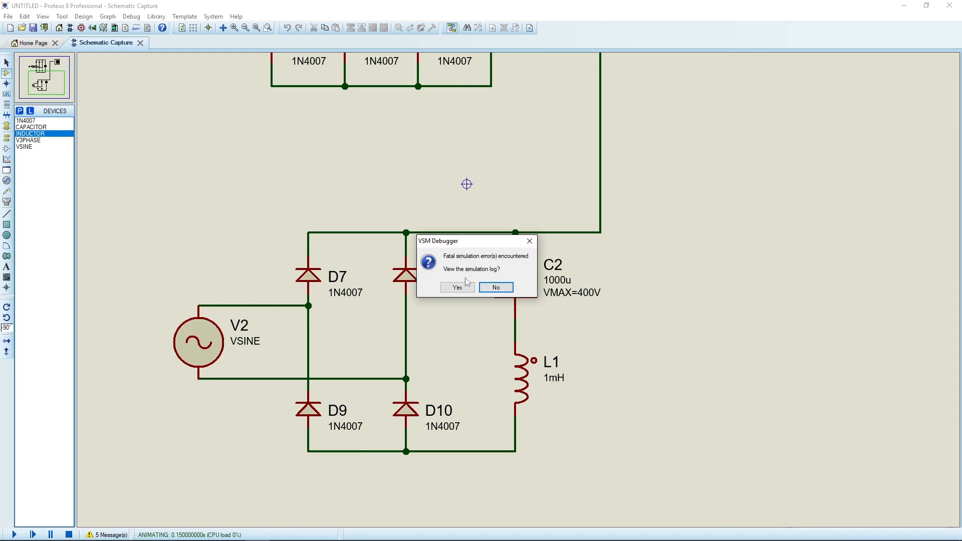
pyautogui.click(496, 287)
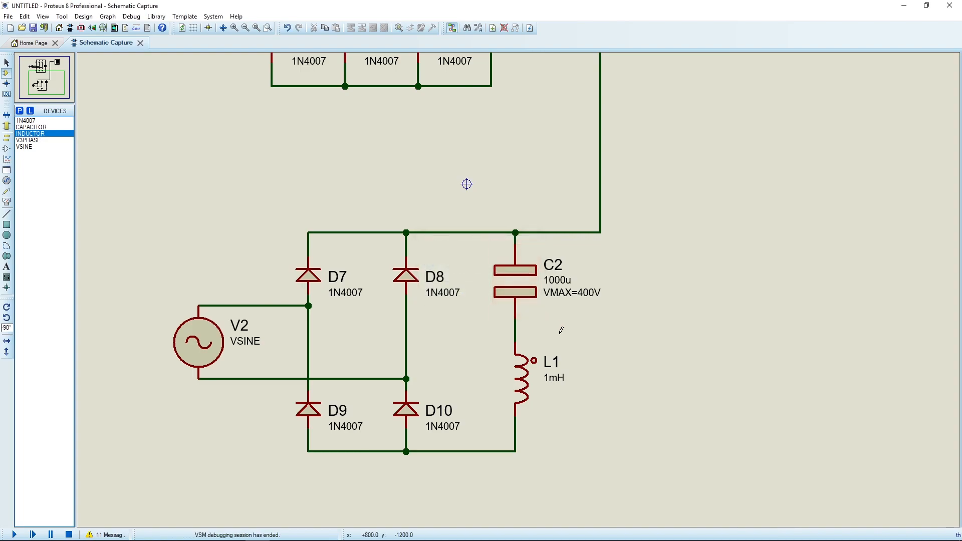
pyautogui.scroll(-1, 485, 217)
pyautogui.scroll(3, 431, 105)
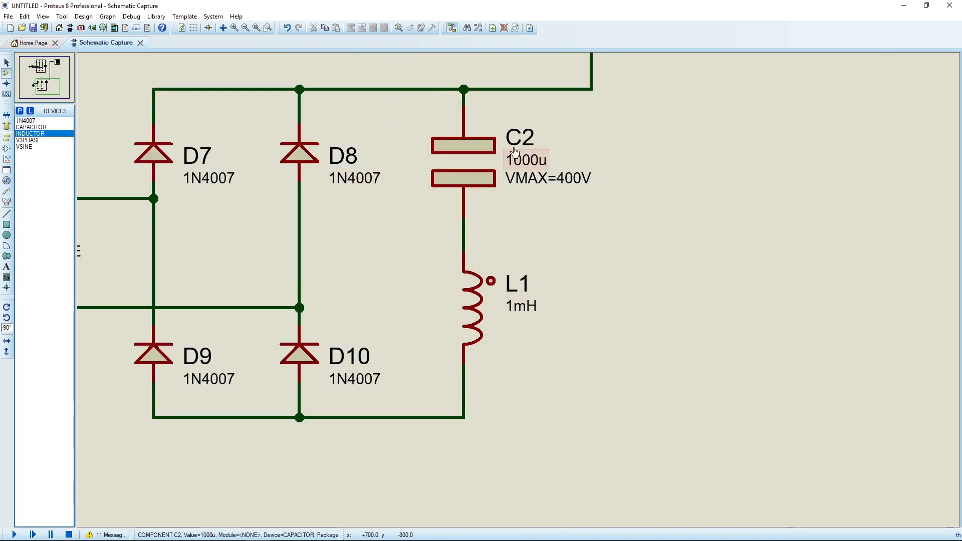
pyautogui.scroll(-3, 436, 193)
pyautogui.scroll(2, 481, 208)
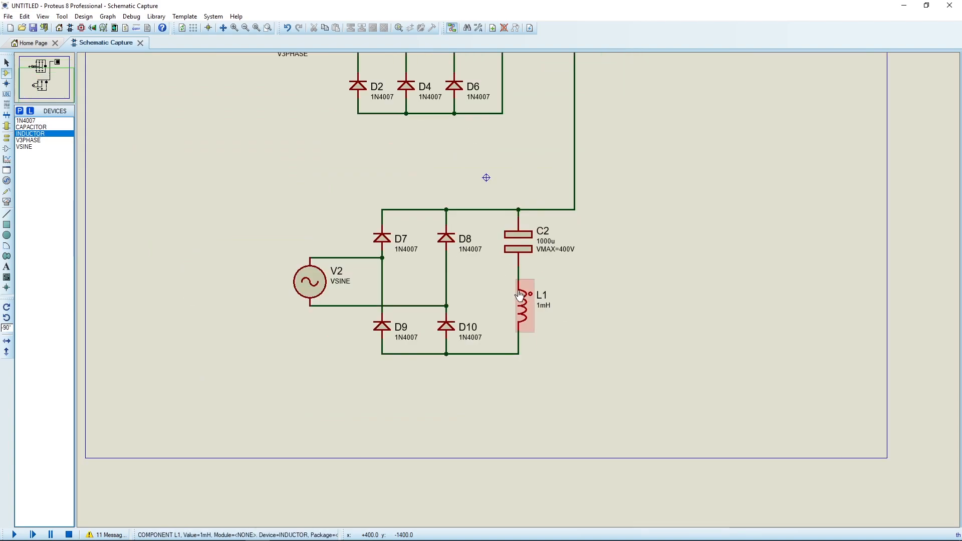
# Delete the wire linking the single-phase bridge's upper output rail to oscilloscope channel B
pyautogui.scroll(-3, 476, 209)
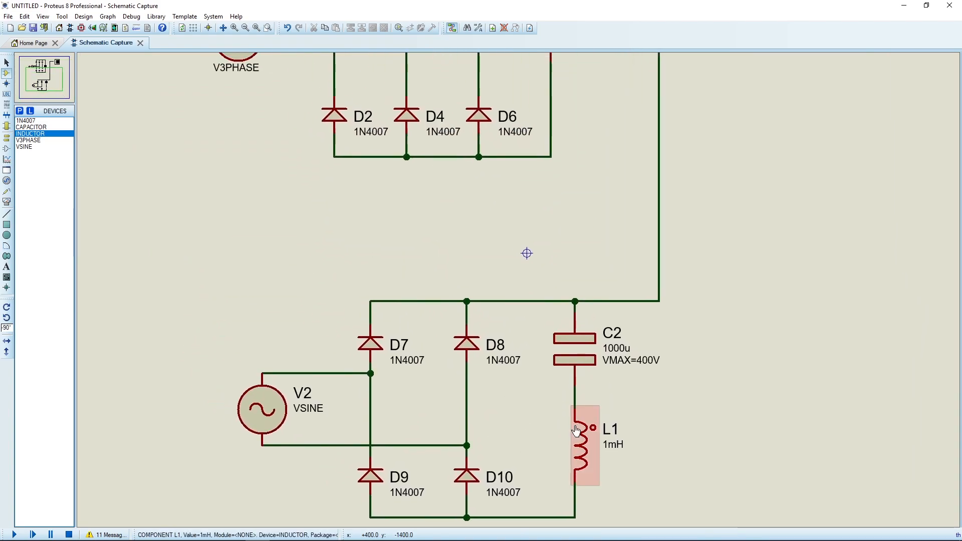
pyautogui.scroll(2, 518, 264)
pyautogui.middleClick(528, 289)
pyautogui.click(509, 425)
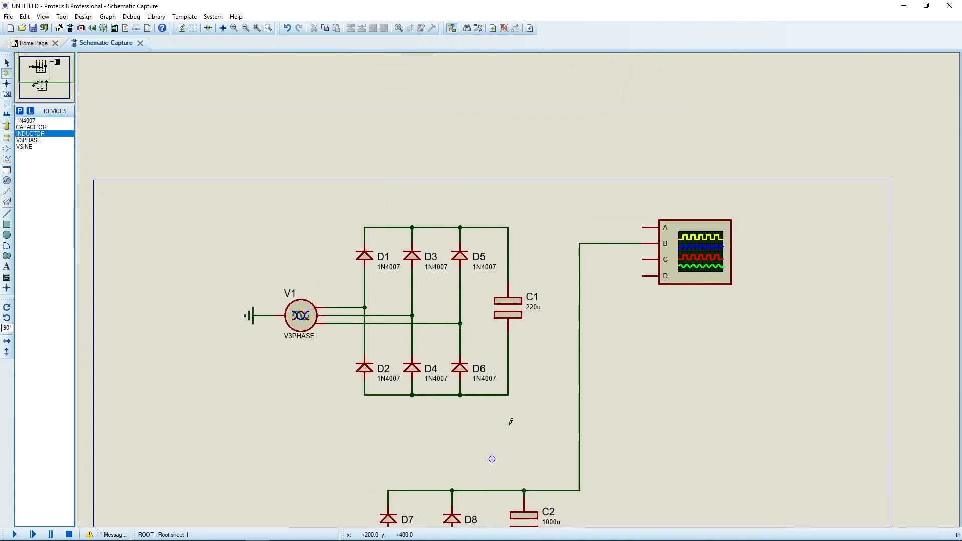
pyautogui.rightClick(583, 344)
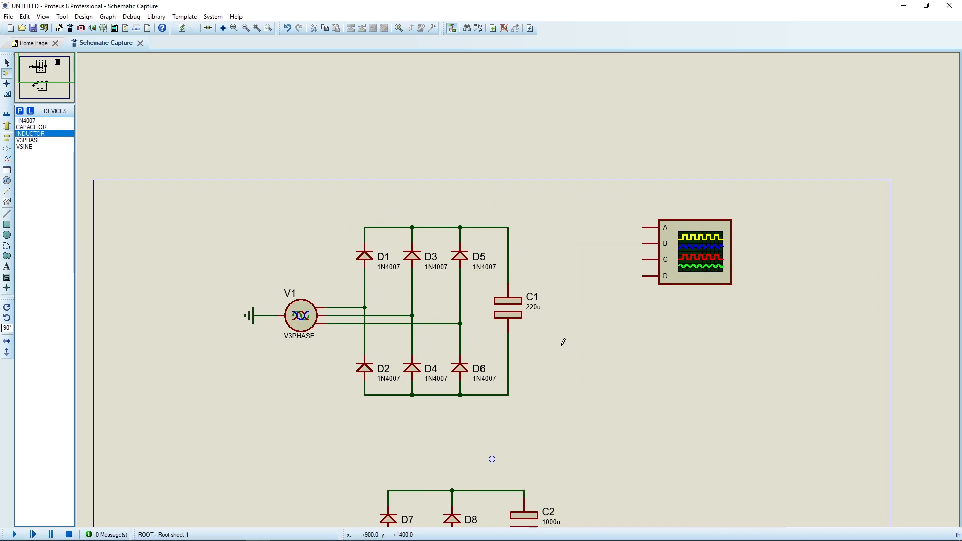
# Examine the three-phase bridge with C1, the single-phase bridge with its C2 and L1 branch, and the V1 source connections
pyautogui.scroll(2, 564, 342)
pyautogui.scroll(-1, 519, 289)
pyautogui.middleClick(520, 290)
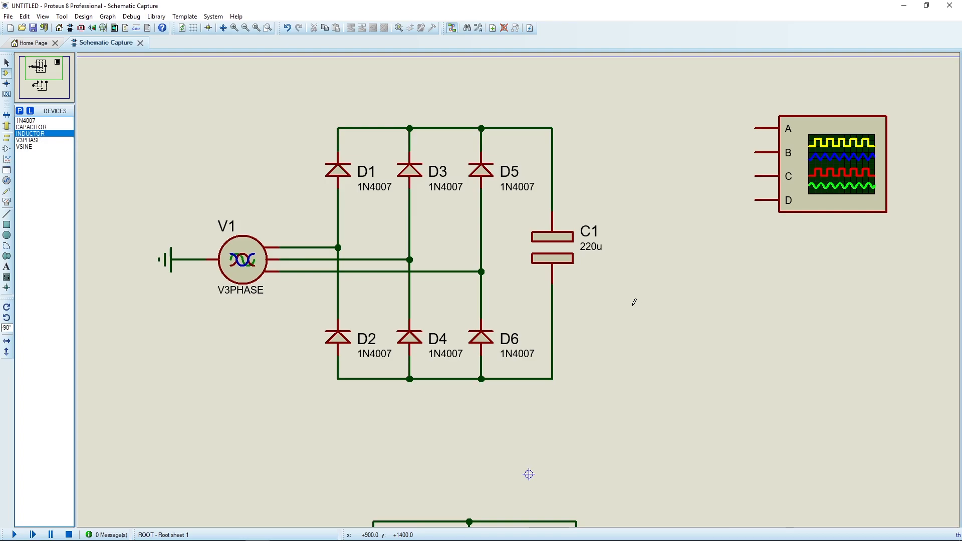
pyautogui.click(632, 304)
pyautogui.scroll(-2, 632, 305)
pyautogui.rightClick(554, 318)
pyautogui.scroll(2, 429, 423)
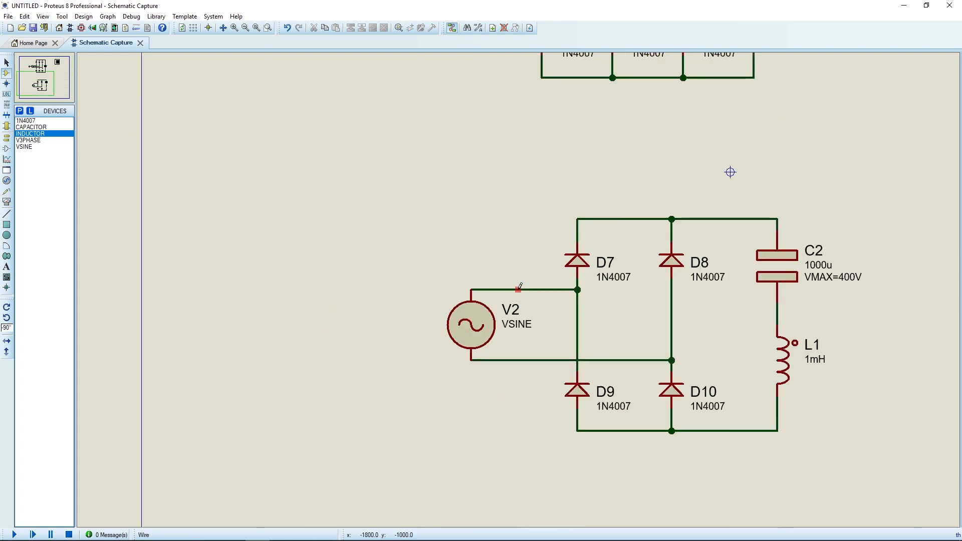
pyautogui.scroll(1, 520, 287)
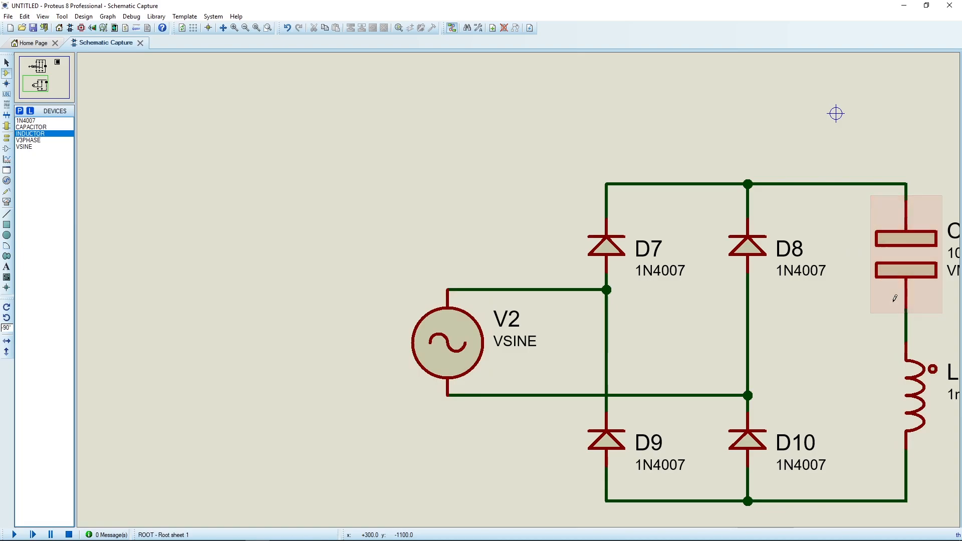
pyautogui.middleClick(828, 103)
pyautogui.click(721, 387)
pyautogui.scroll(-3, 722, 383)
pyautogui.scroll(2, 551, 421)
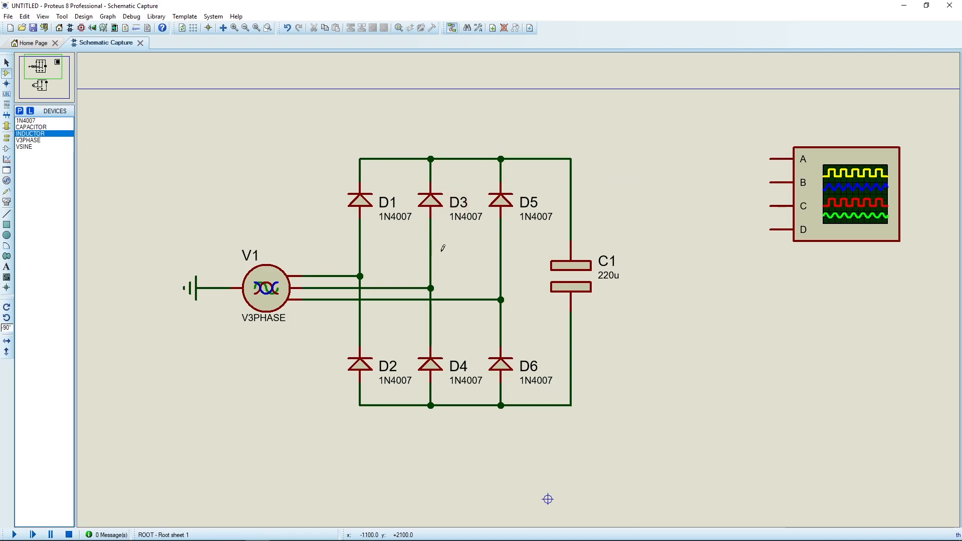
pyautogui.scroll(2, 257, 293)
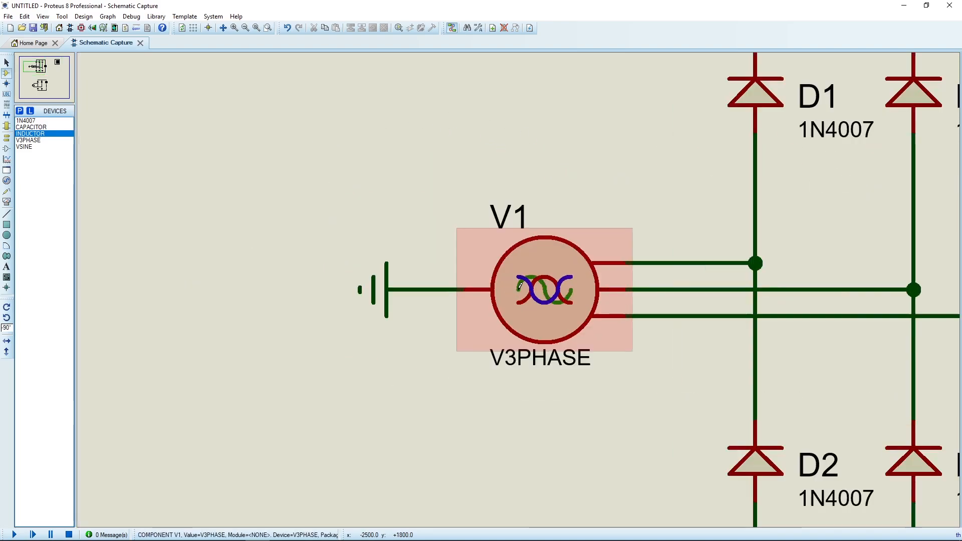
pyautogui.scroll(-1, 258, 292)
pyautogui.scroll(-2, 522, 296)
pyautogui.scroll(2, 576, 286)
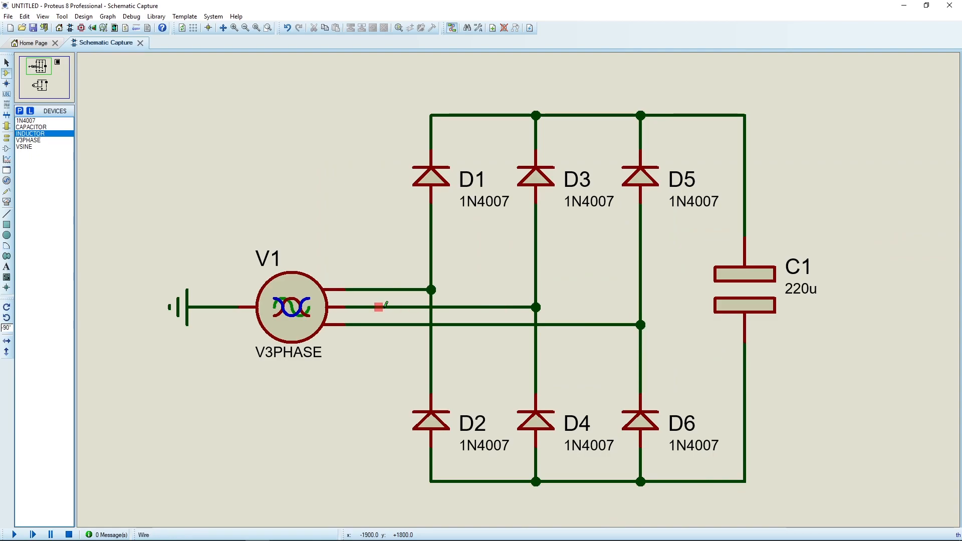
# Wire oscilloscope channel A to the three-phase bridge's upper output rail, run the simulation and dismiss the simulation log prompt
pyautogui.scroll(-1, 522, 260)
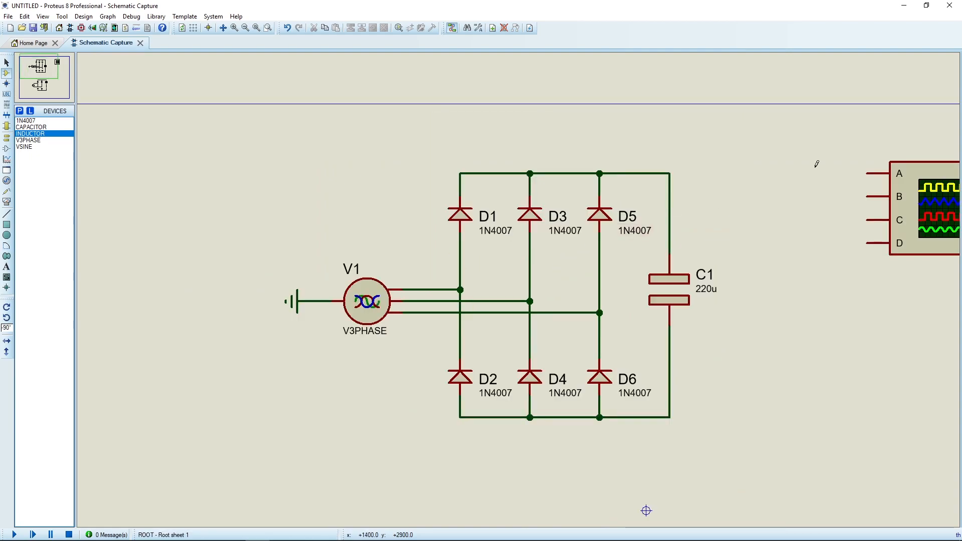
pyautogui.click(867, 174)
pyautogui.click(670, 173)
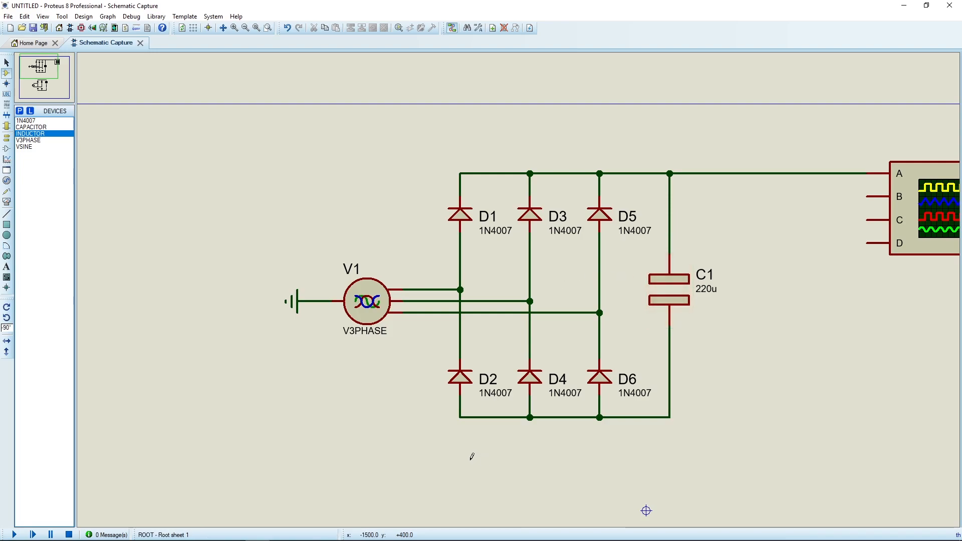
pyautogui.press('F12')
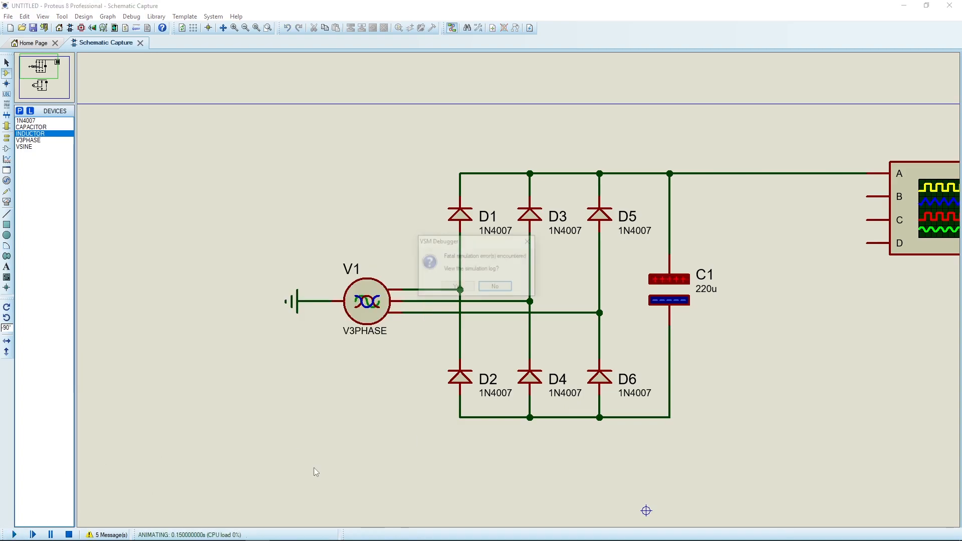
pyautogui.click(530, 242)
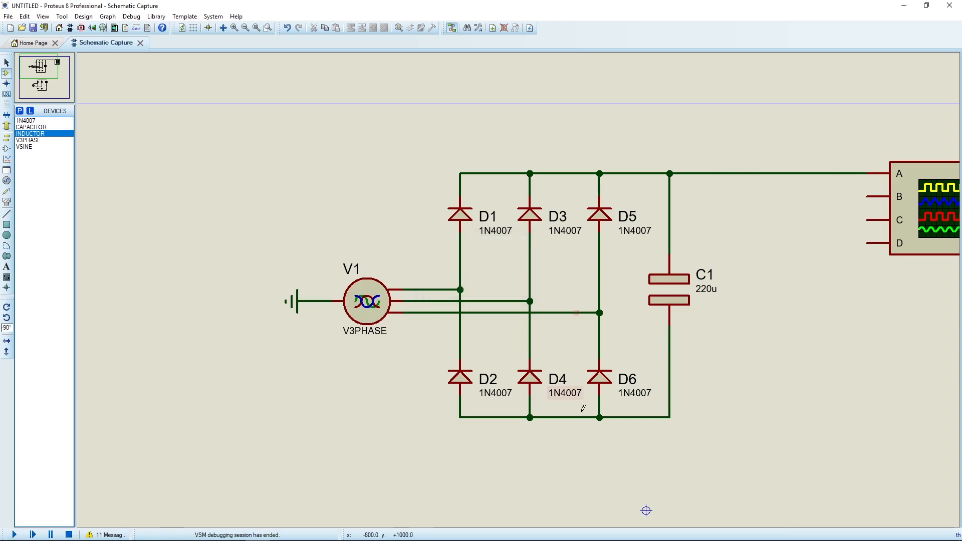
# Delete the wire between the single-phase bridge's upper rail and C2, rerun the simulation and dismiss the log prompt
pyautogui.scroll(-3, 556, 354)
pyautogui.scroll(1, 522, 231)
pyautogui.rightClick(517, 238)
pyautogui.rightClick(517, 238)
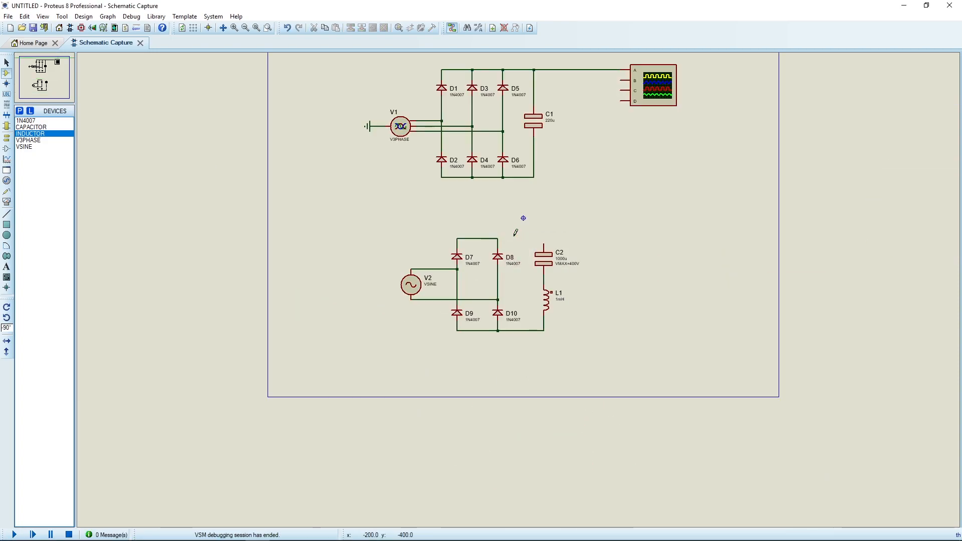
pyautogui.scroll(4, 504, 215)
pyautogui.scroll(-3, 518, 286)
pyautogui.middleClick(518, 287)
pyautogui.scroll(4, 608, 416)
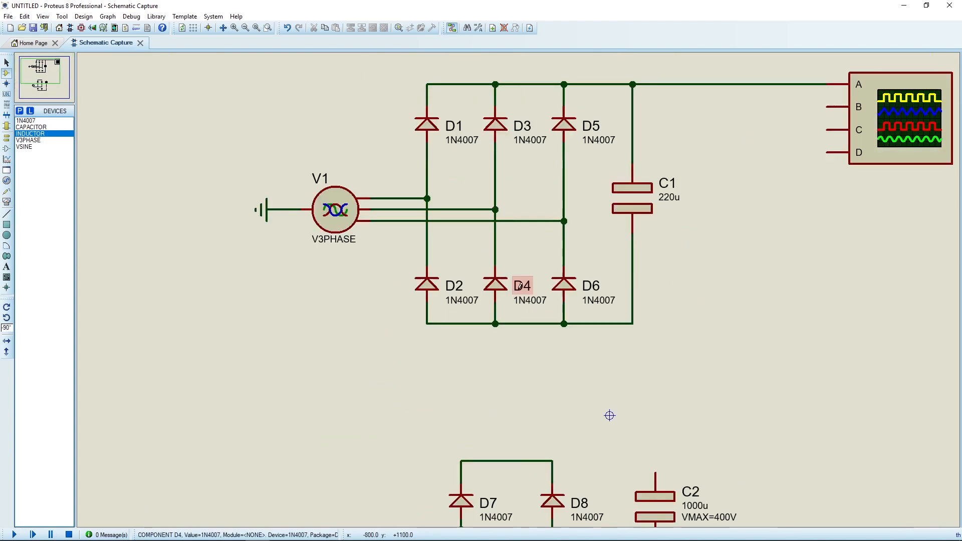
pyautogui.press('F12')
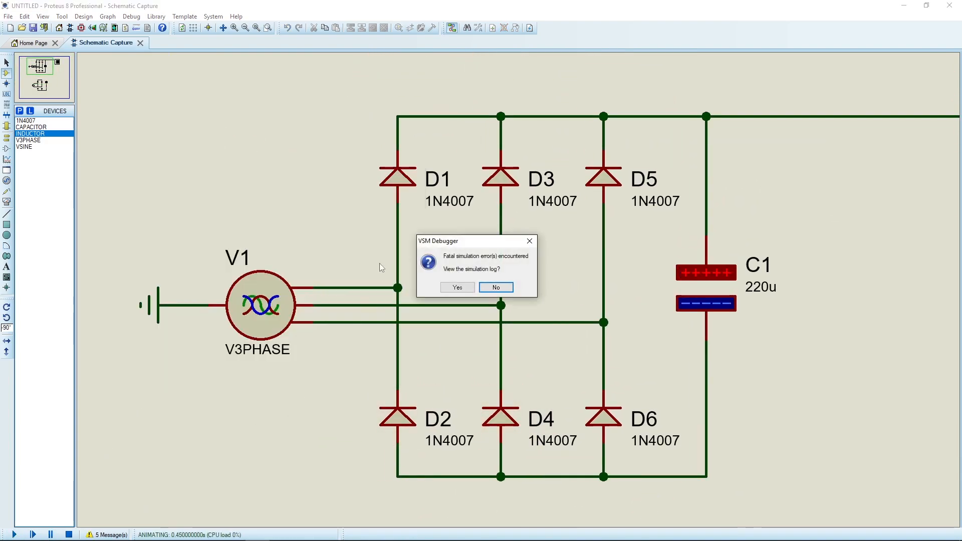
pyautogui.click(530, 241)
# Delete C2, L1 and their connecting wires from the output of the single-phase bridge
pyautogui.scroll(-3, 533, 303)
pyautogui.rightClick(589, 467)
pyautogui.rightClick(589, 466)
pyautogui.rightClick(593, 426)
pyautogui.rightClick(593, 426)
pyautogui.scroll(2, 573, 413)
pyautogui.middleClick(574, 412)
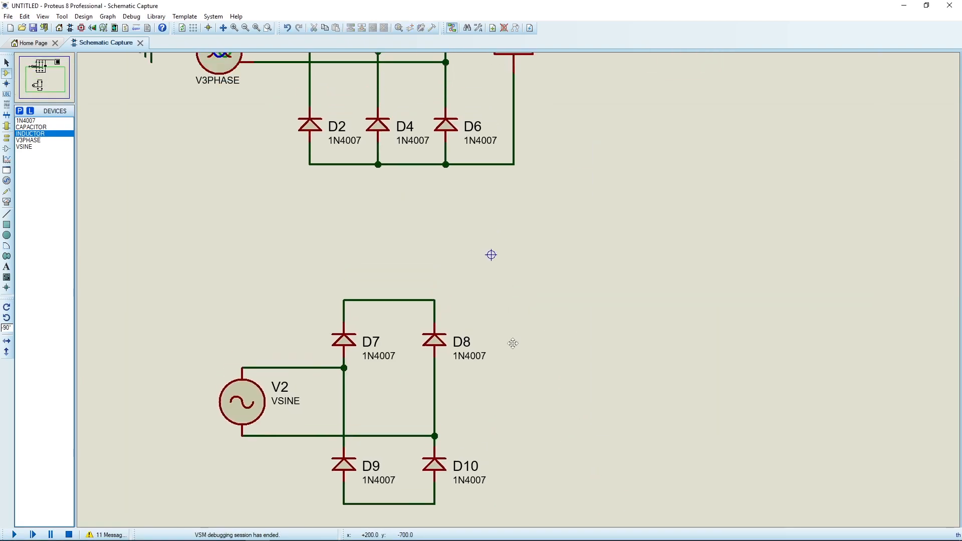
pyautogui.click(529, 338)
pyautogui.rightClick(314, 386)
pyautogui.rightClick(313, 386)
pyautogui.middleClick(590, 69)
pyautogui.click(518, 411)
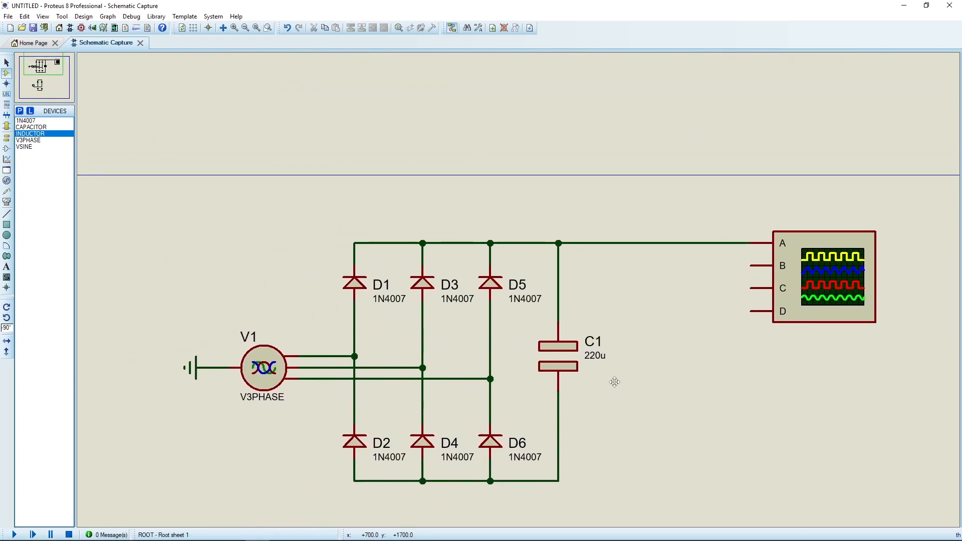
# Run the three-phase circuit's simulation, reposition the oscilloscope window and answer the simulation log prompt
pyautogui.click(14, 535)
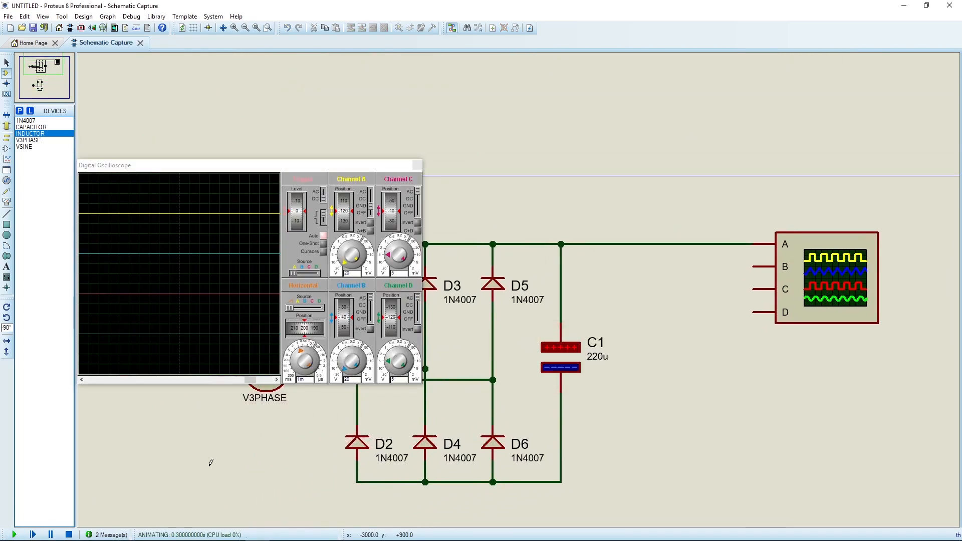
pyautogui.moveTo(277, 165); pyautogui.dragTo(399, 118)
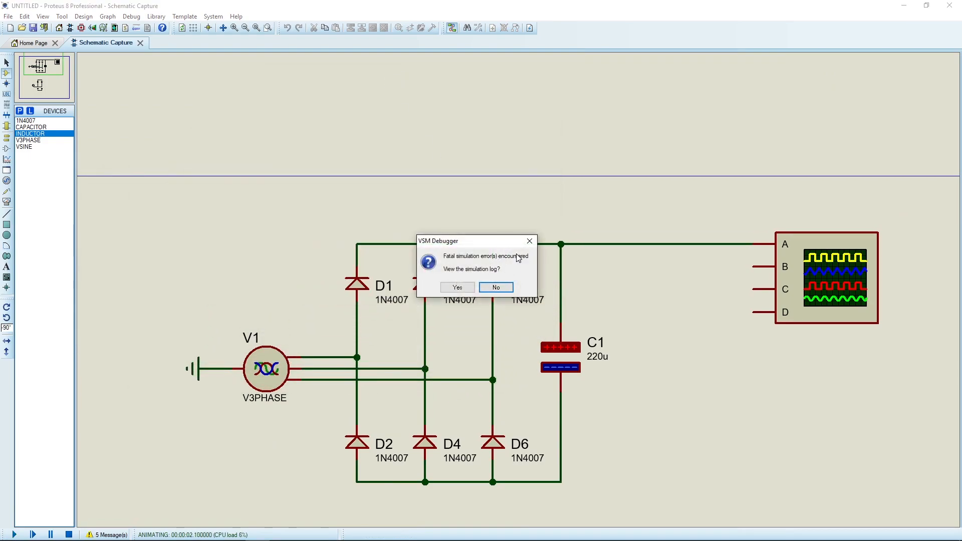
pyautogui.click(471, 288)
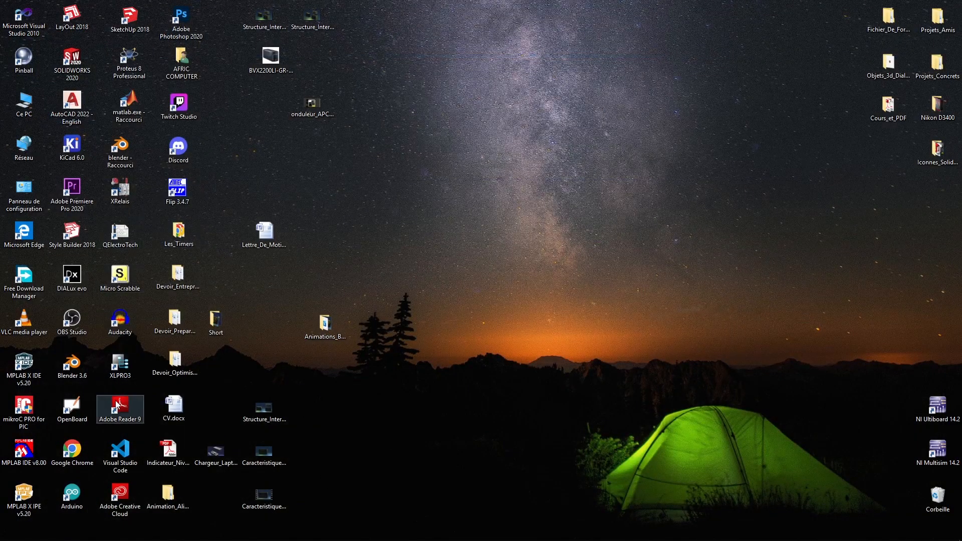
# Reopen Proteus 8 Professional, recover the autosaved UNTITLED project and maximize its window
pyautogui.doubleClick(129, 59)
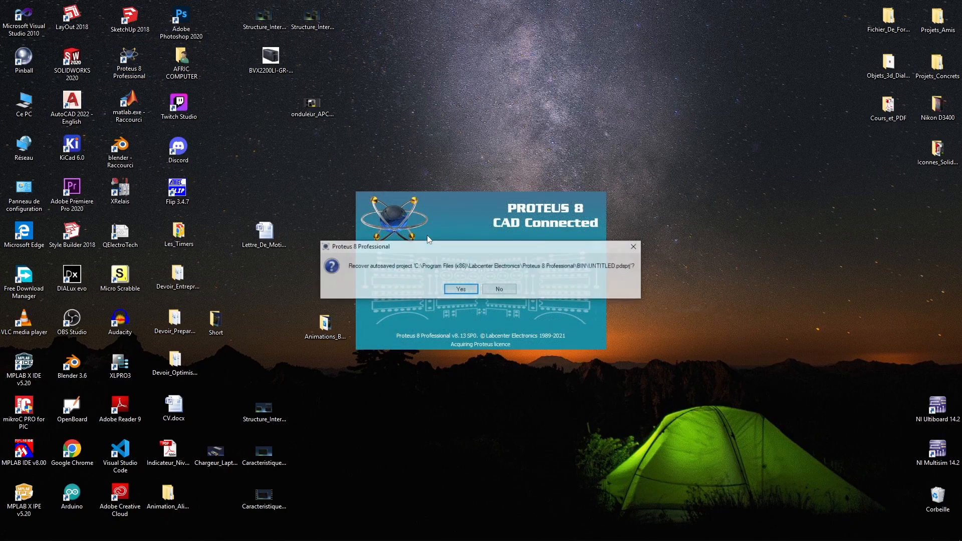
pyautogui.click(472, 292)
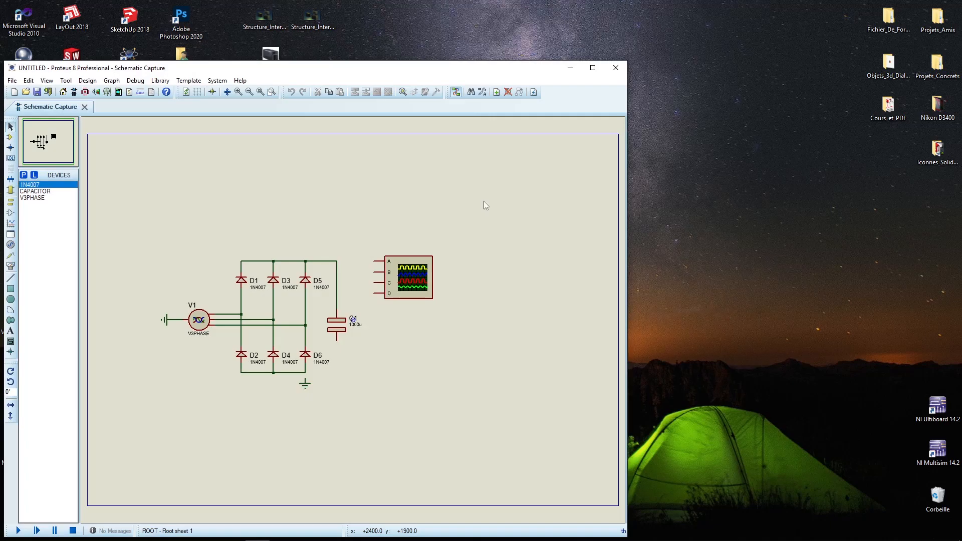
pyautogui.click(593, 68)
# Wire C1's lower terminal to the three-phase bridge's lower rail and delete the unconnected ground symbol below D6
pyautogui.scroll(3, 518, 291)
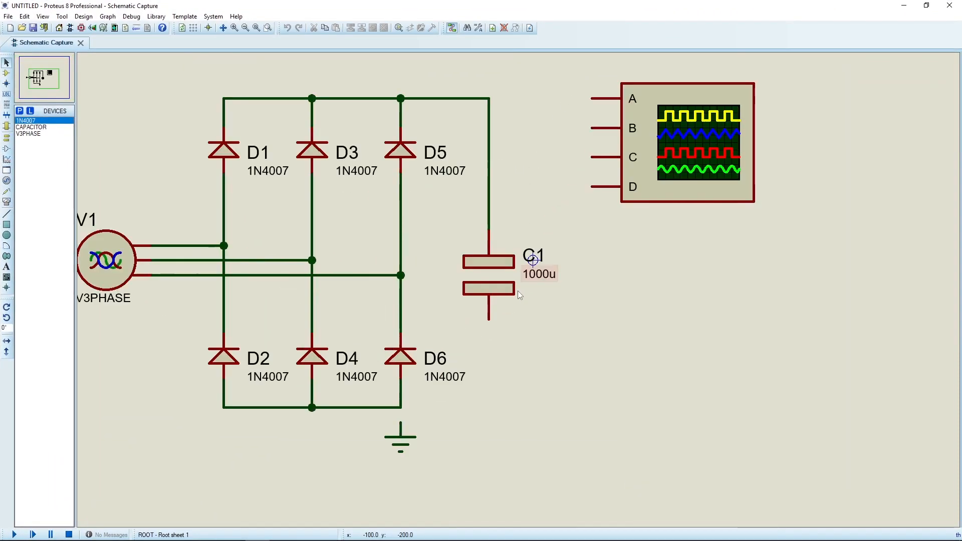
pyautogui.click(489, 319)
pyautogui.click(401, 407)
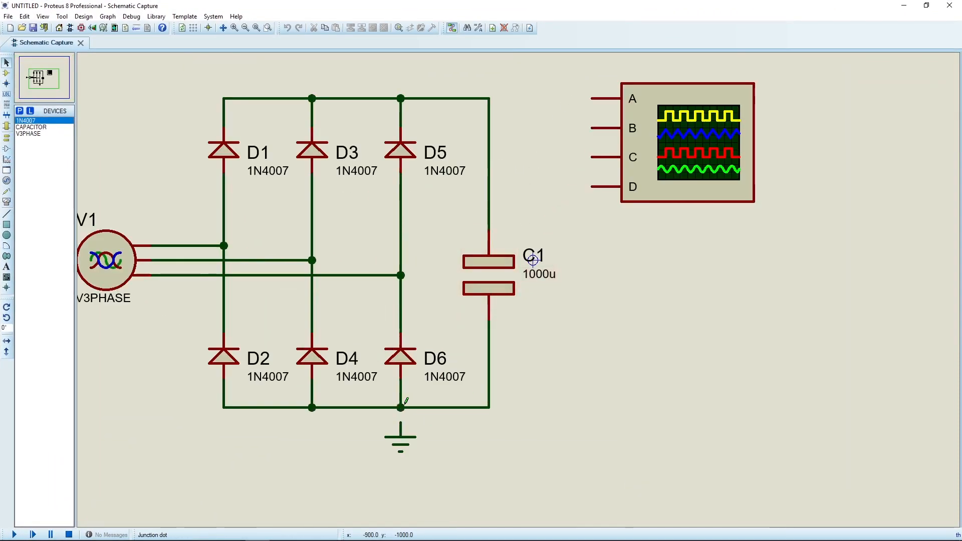
pyautogui.rightClick(412, 427)
pyautogui.rightClick(412, 427)
# Wire oscilloscope channel A to the junction of the bridge's upper rail and C1, and start the simulation
pyautogui.scroll(-1, 547, 216)
pyautogui.scroll(1, 518, 290)
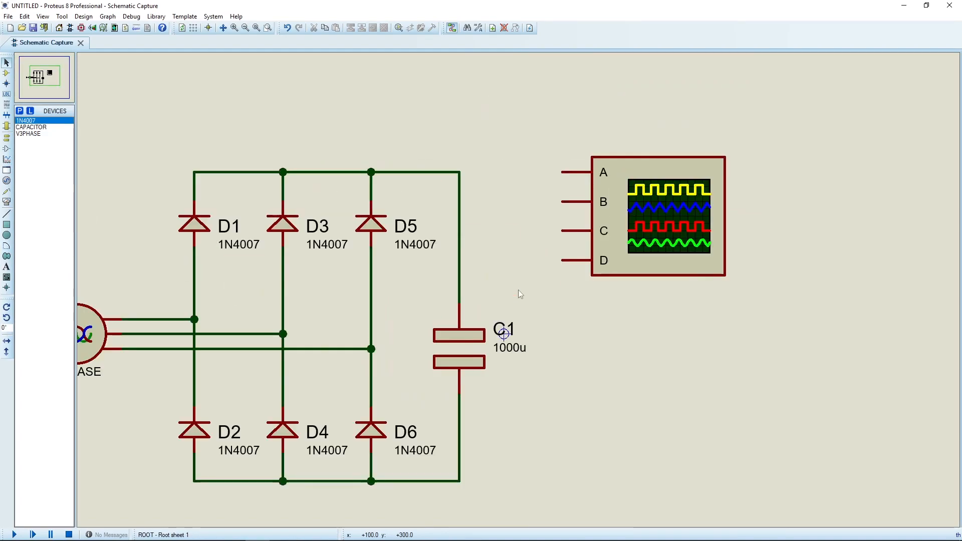
pyautogui.click(562, 172)
pyautogui.click(460, 172)
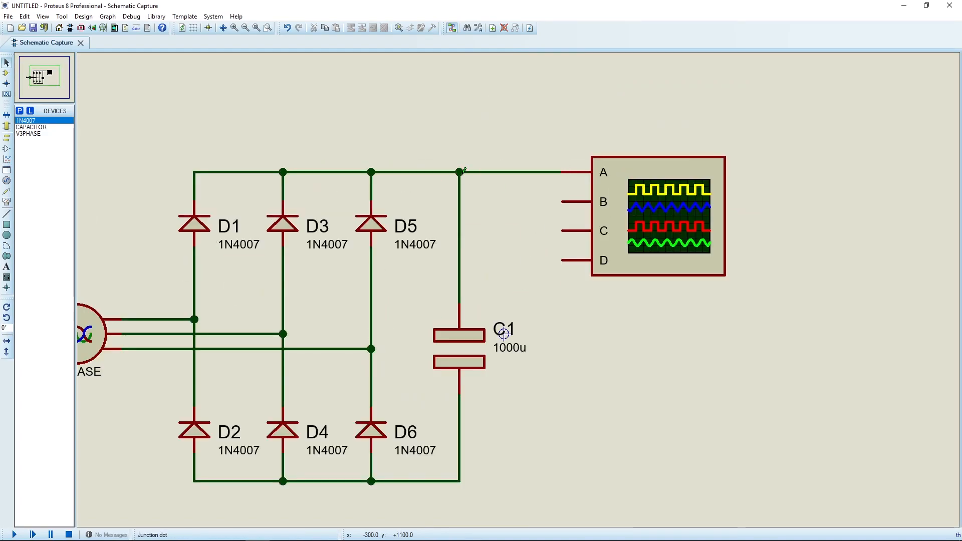
pyautogui.scroll(-2, 465, 170)
pyautogui.scroll(1, 429, 360)
pyautogui.click(14, 535)
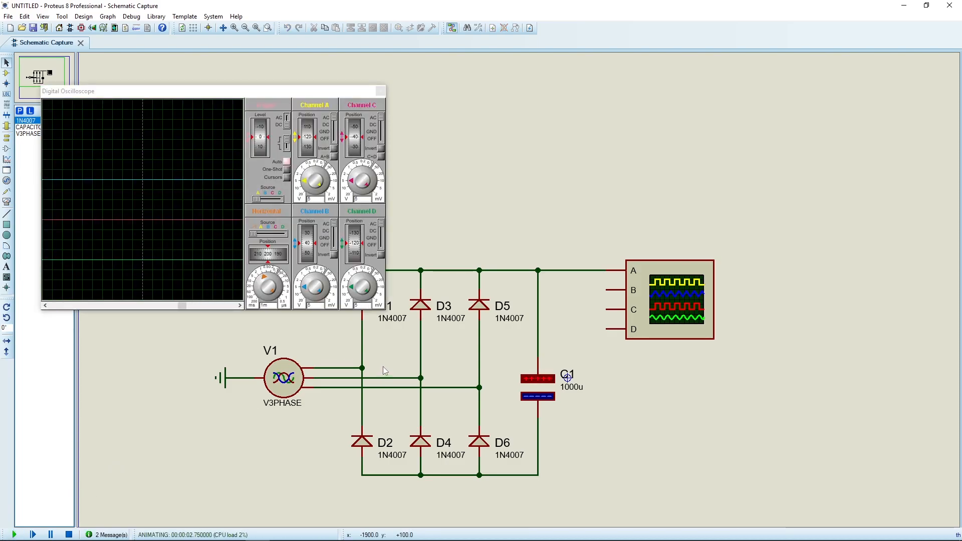
# Set oscilloscope channel A to 10 V per division with DC coupling, moving the oscilloscope window clear of the devices list
pyautogui.click(306, 191)
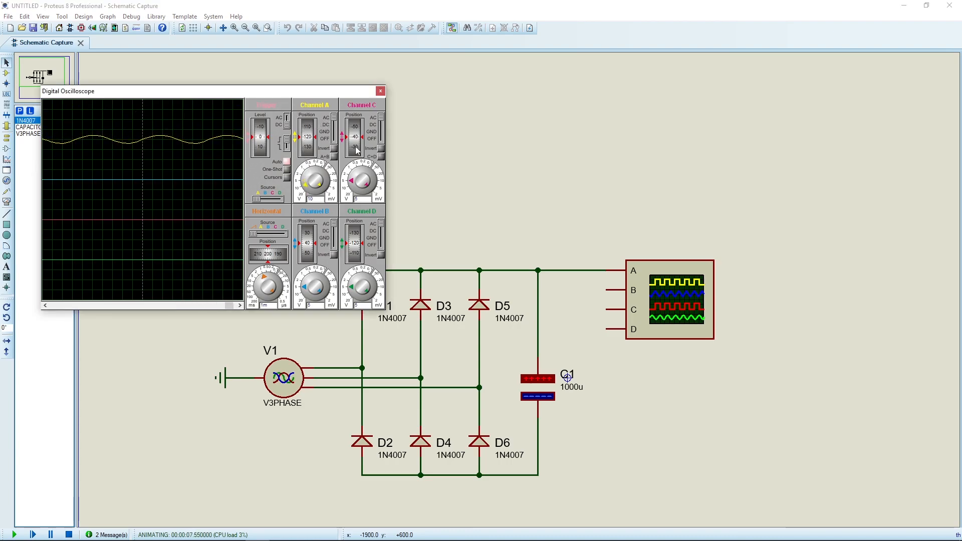
pyautogui.moveTo(281, 94); pyautogui.dragTo(408, 106)
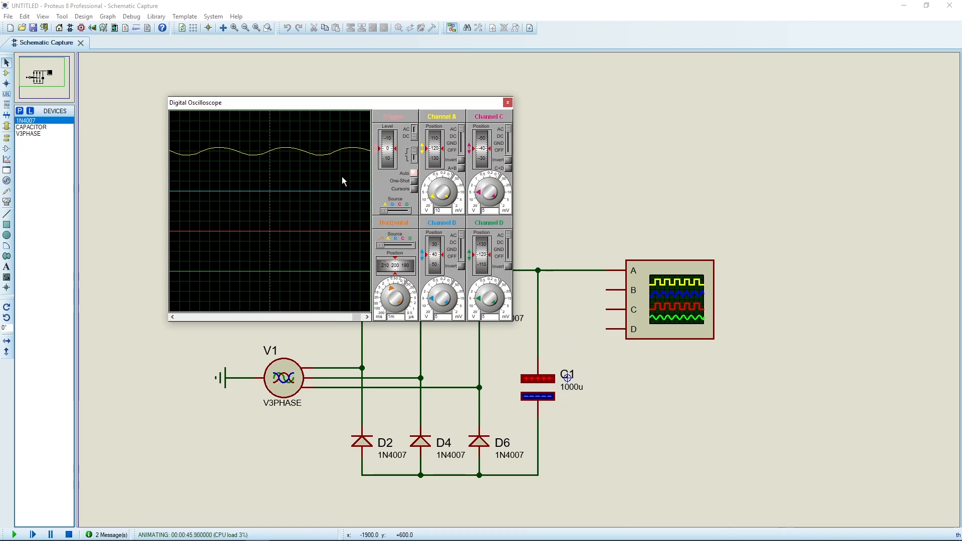
pyautogui.click(462, 136)
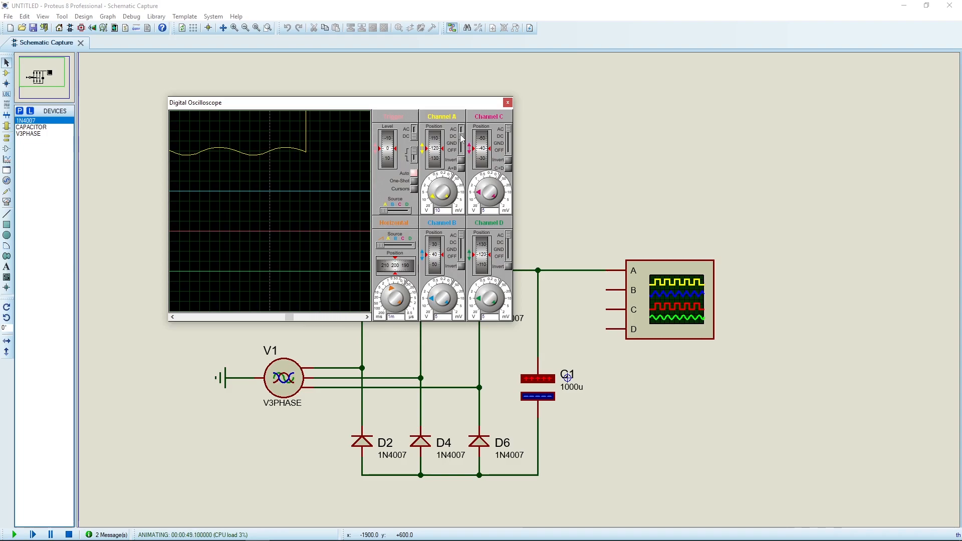